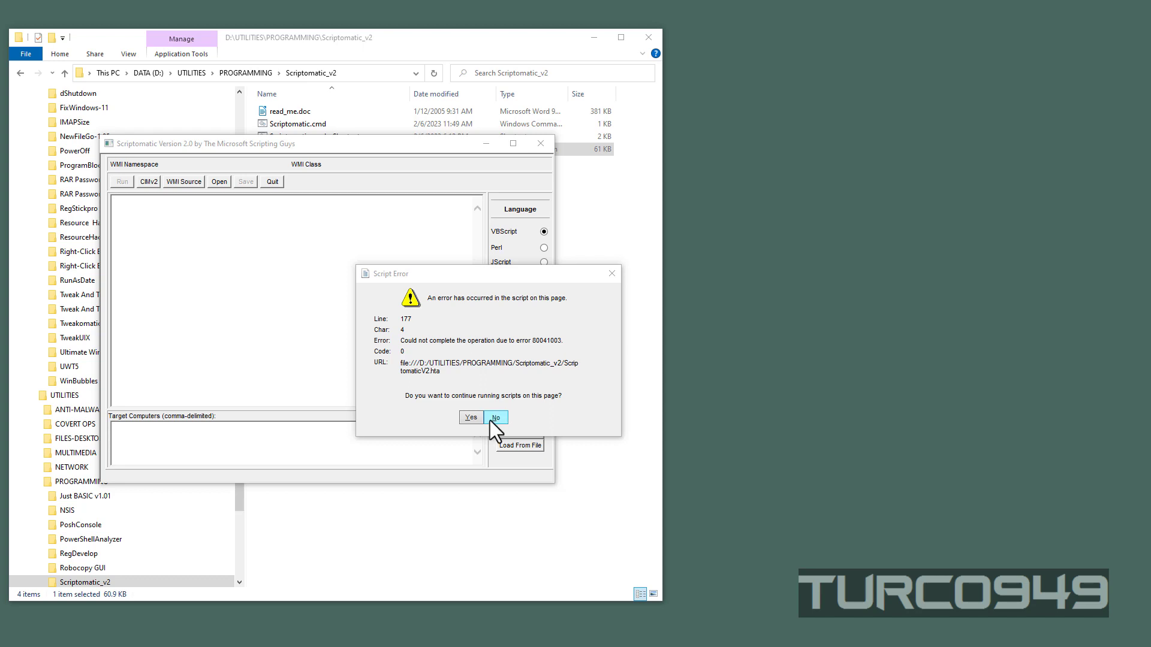
Step: Move the script error dialog aside and choose to continue running scripts on the page
left_click_drag(483, 274, 454, 261)
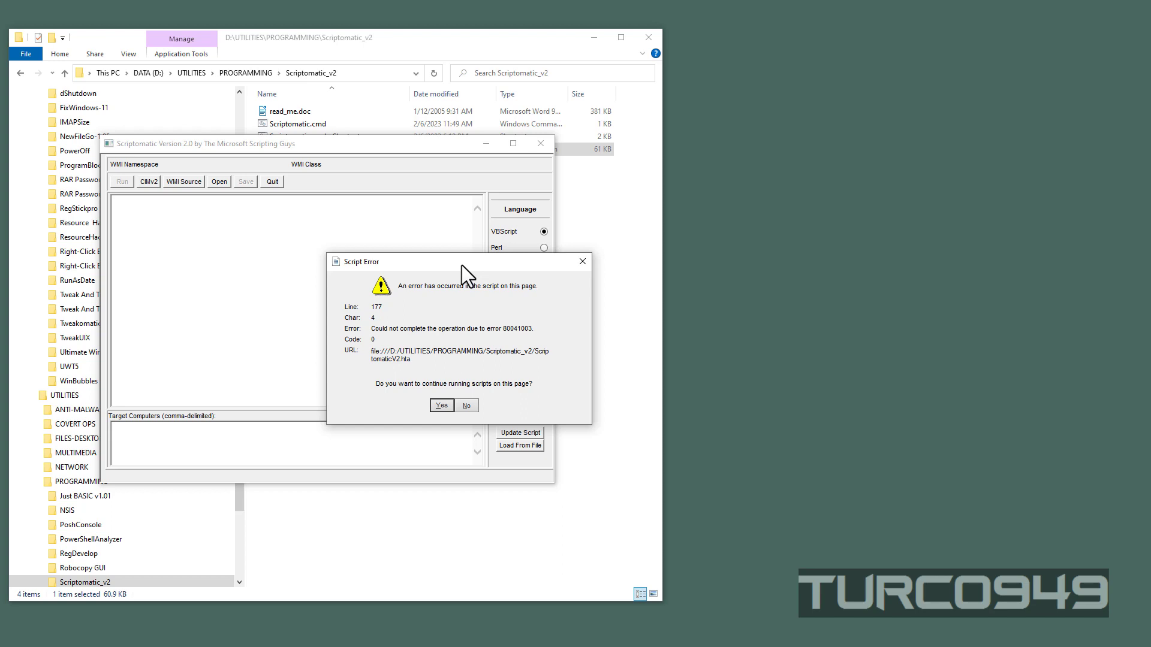
left_click_drag(461, 265, 437, 247)
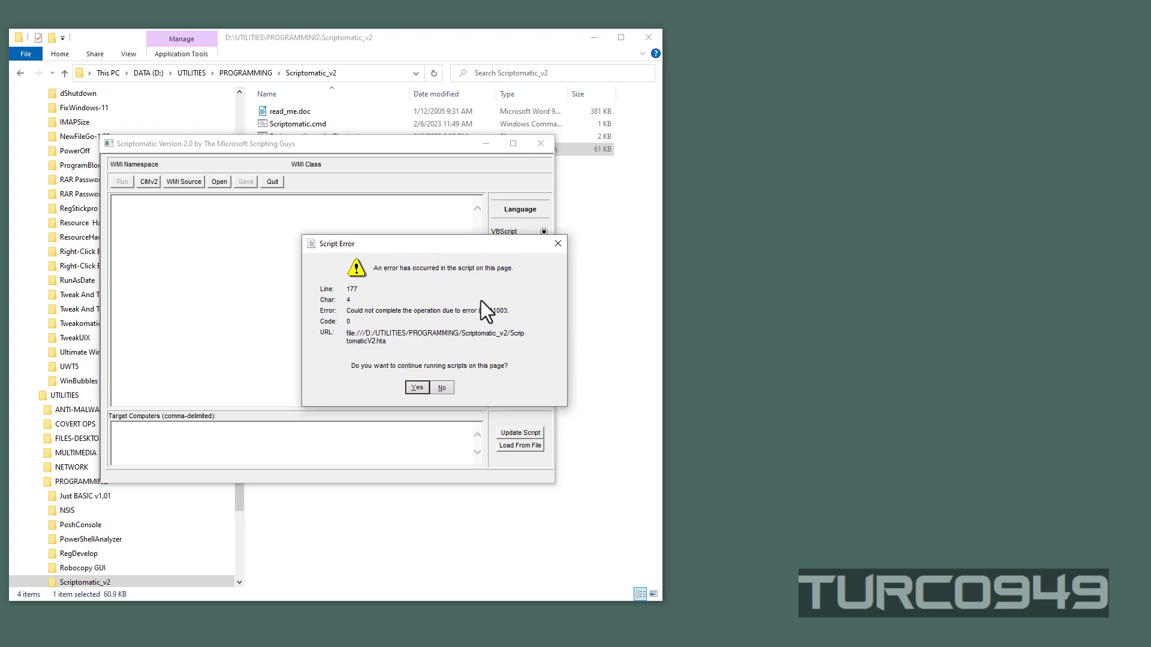
left_click(417, 388)
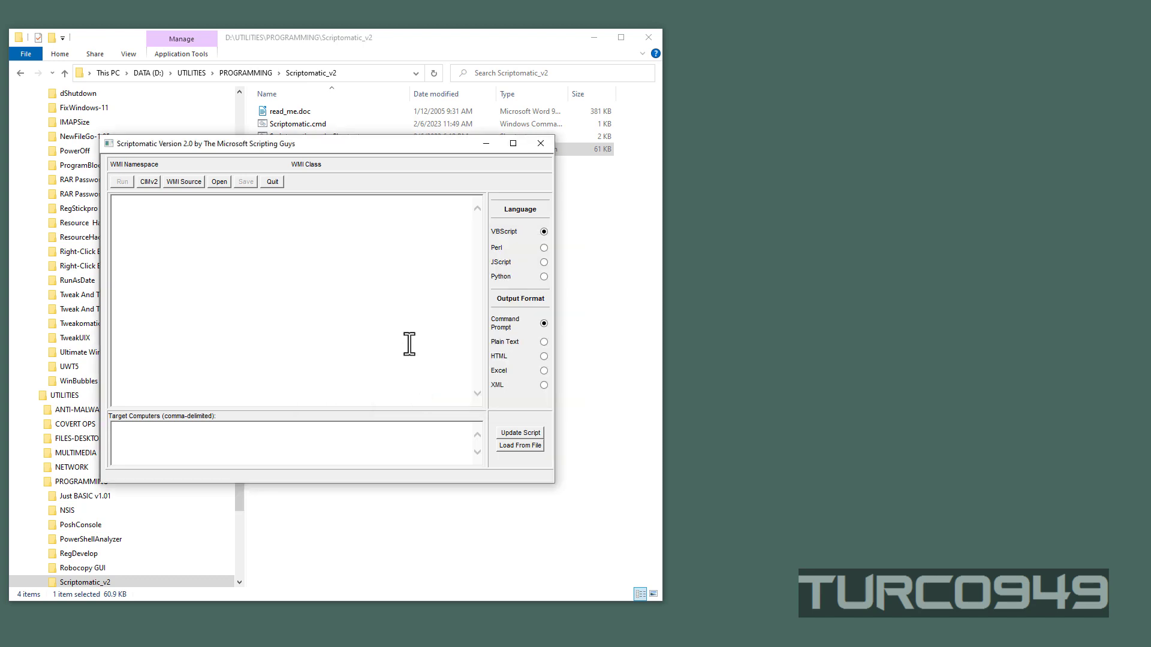
Step: Try to switch the script language to Perl, and decline to continue running scripts in the error dialog
left_click(543, 248)
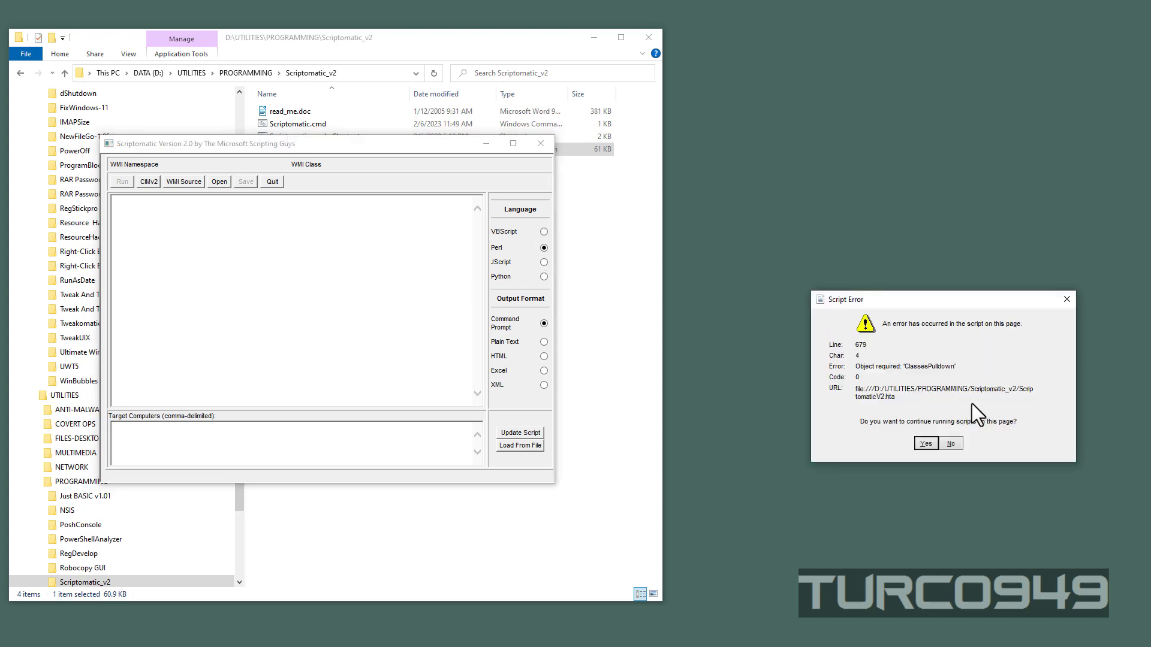
left_click_drag(980, 320, 499, 283)
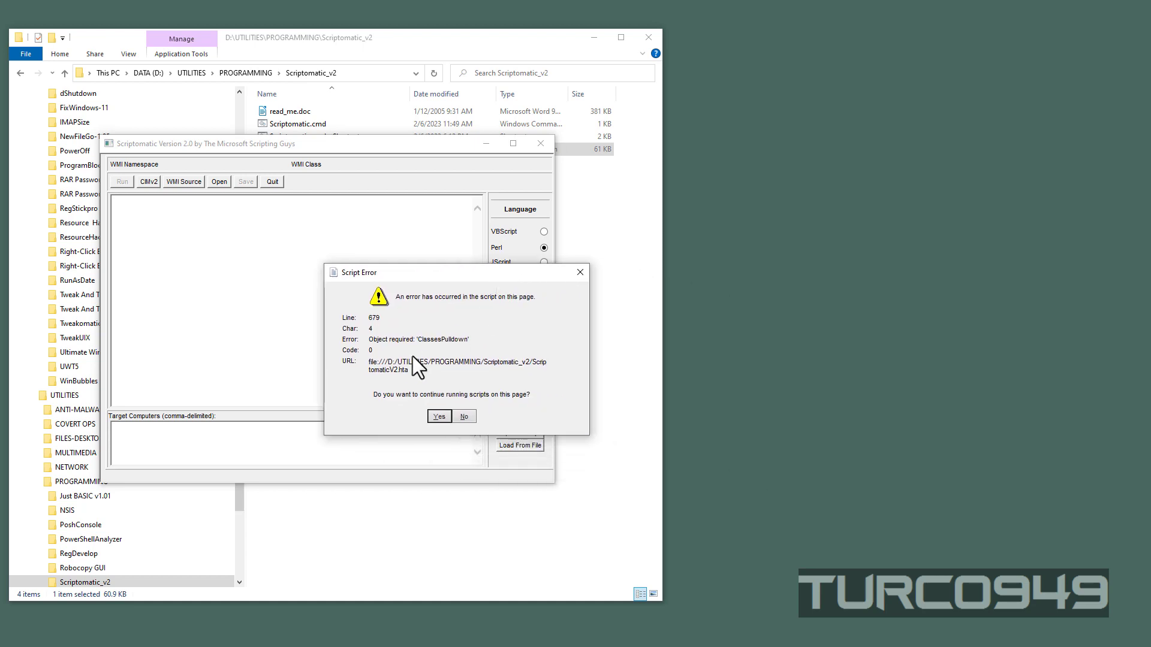
left_click(464, 417)
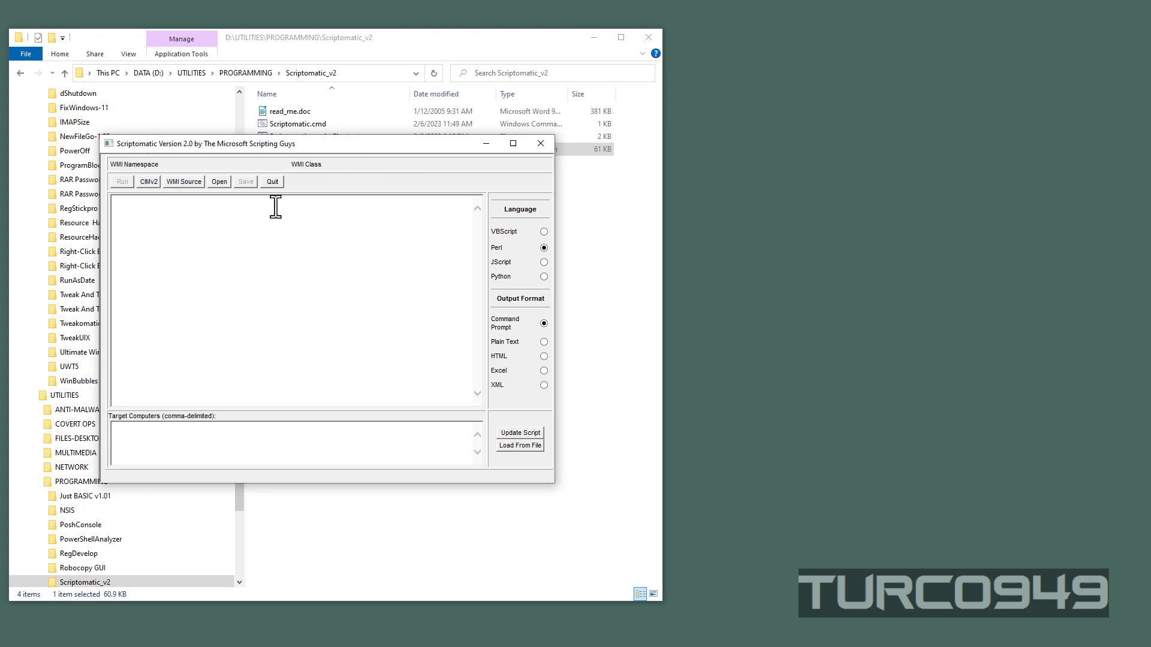
Step: Move the Scriptomatic window off the file list and close it
left_click_drag(453, 148, 579, 164)
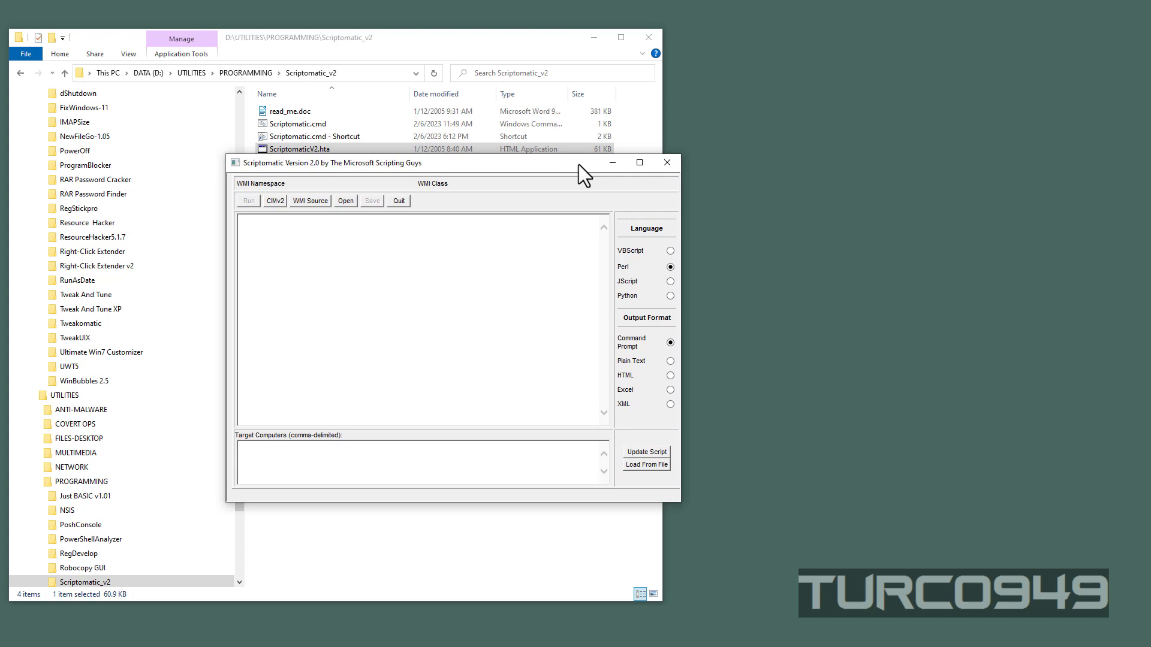
left_click_drag(574, 164, 580, 224)
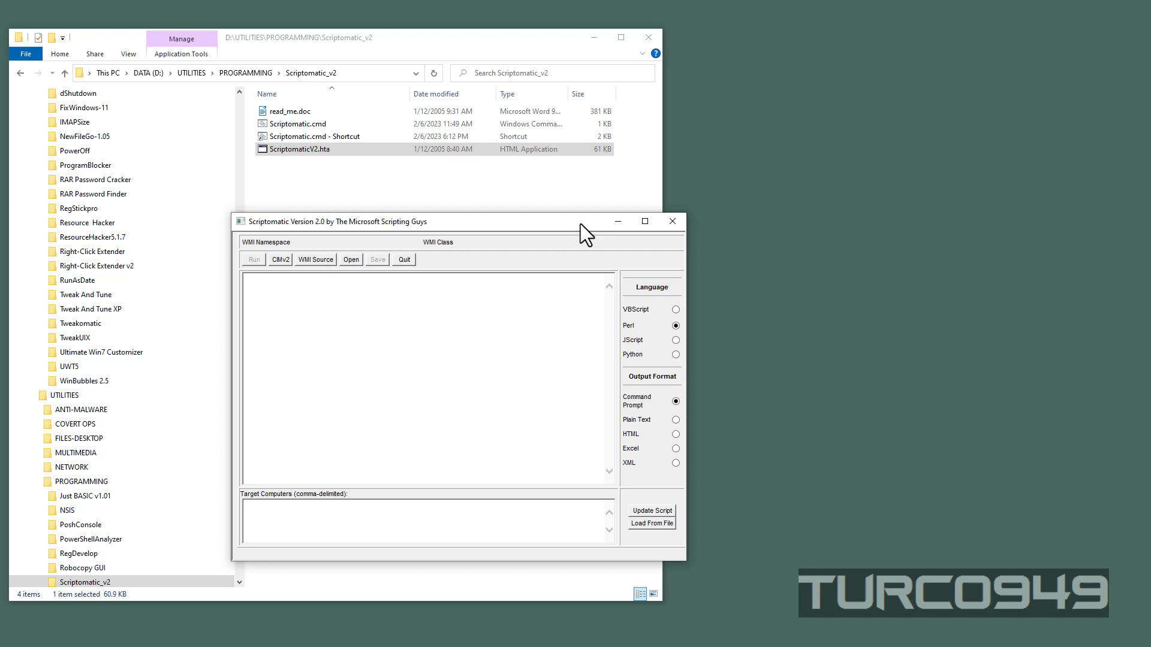
left_click(672, 223)
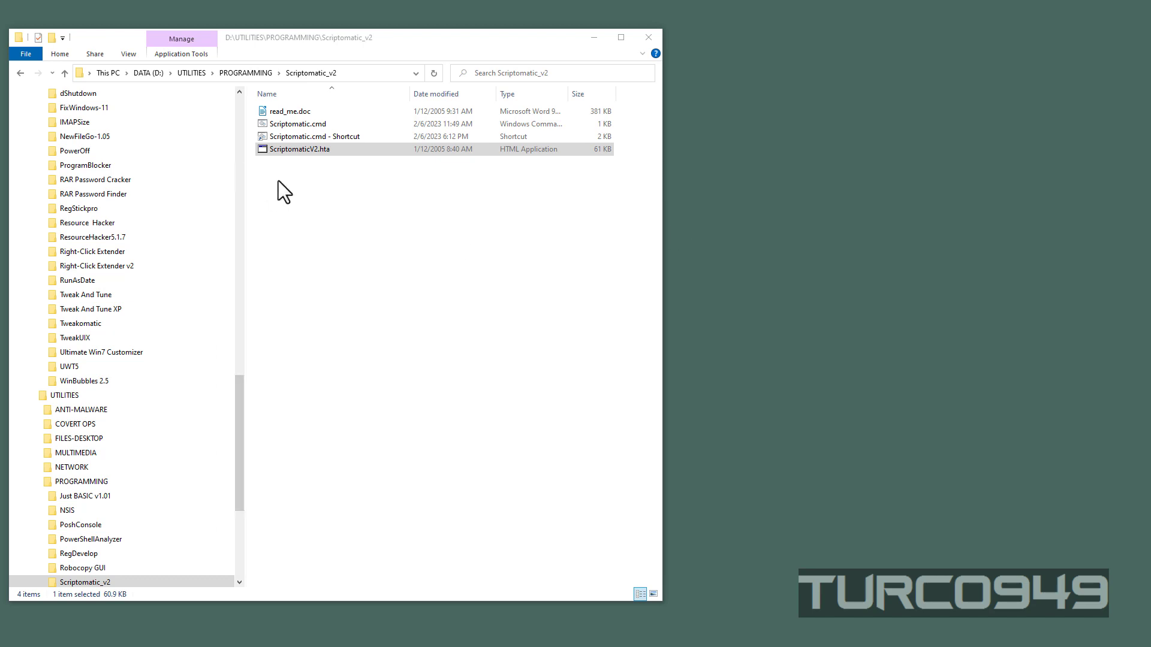
Step: Inspect the general, security, advanced security and details properties of ScriptomaticV2.hta, and close them without changes
right_click(311, 148)
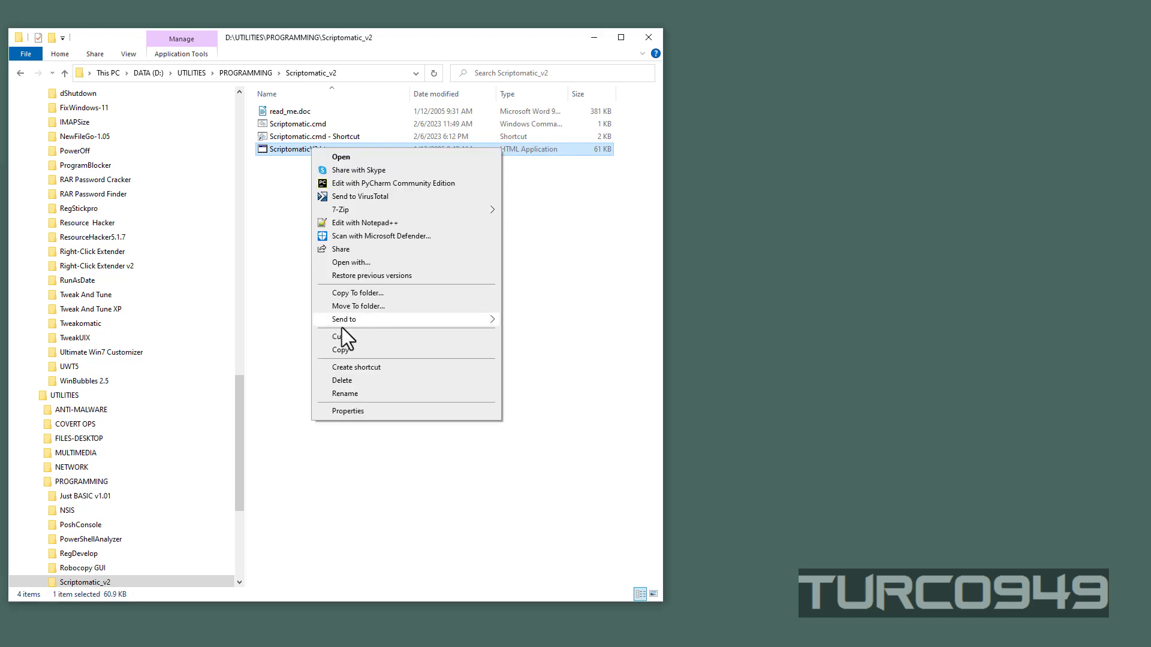
left_click(353, 413)
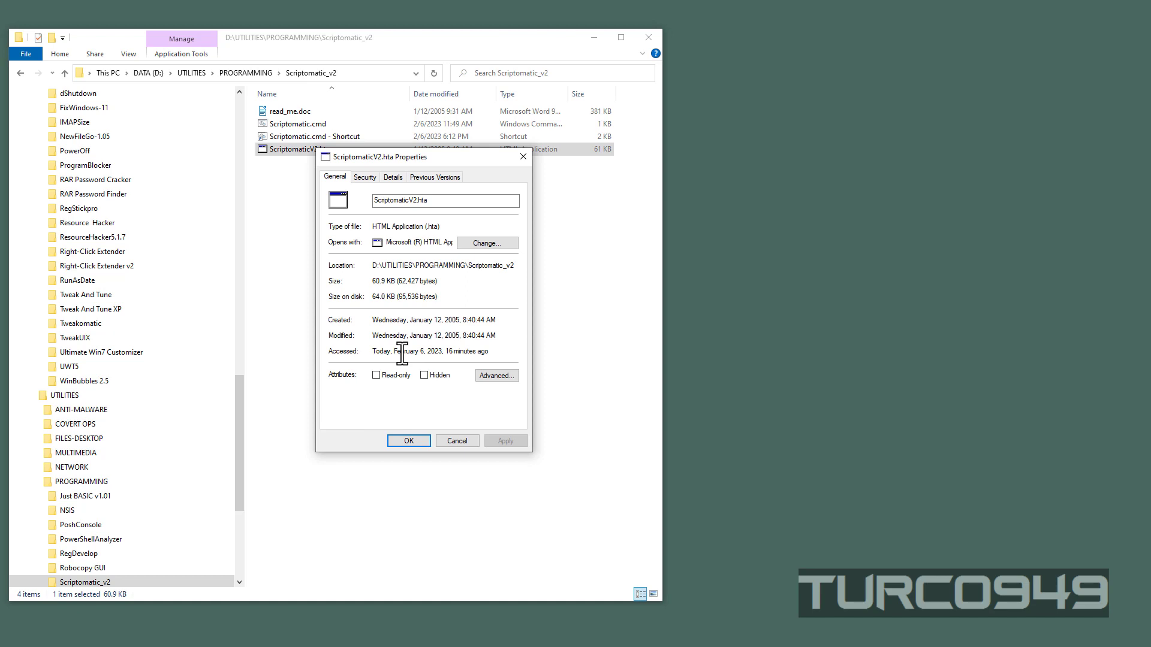
left_click(367, 178)
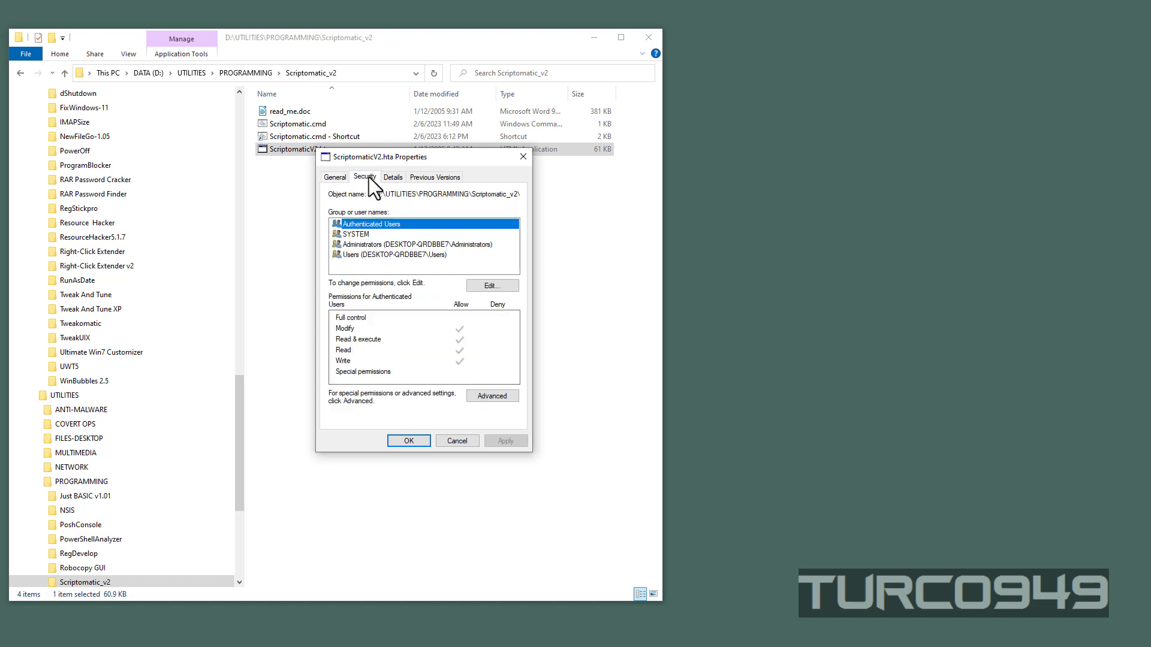
left_click(486, 397)
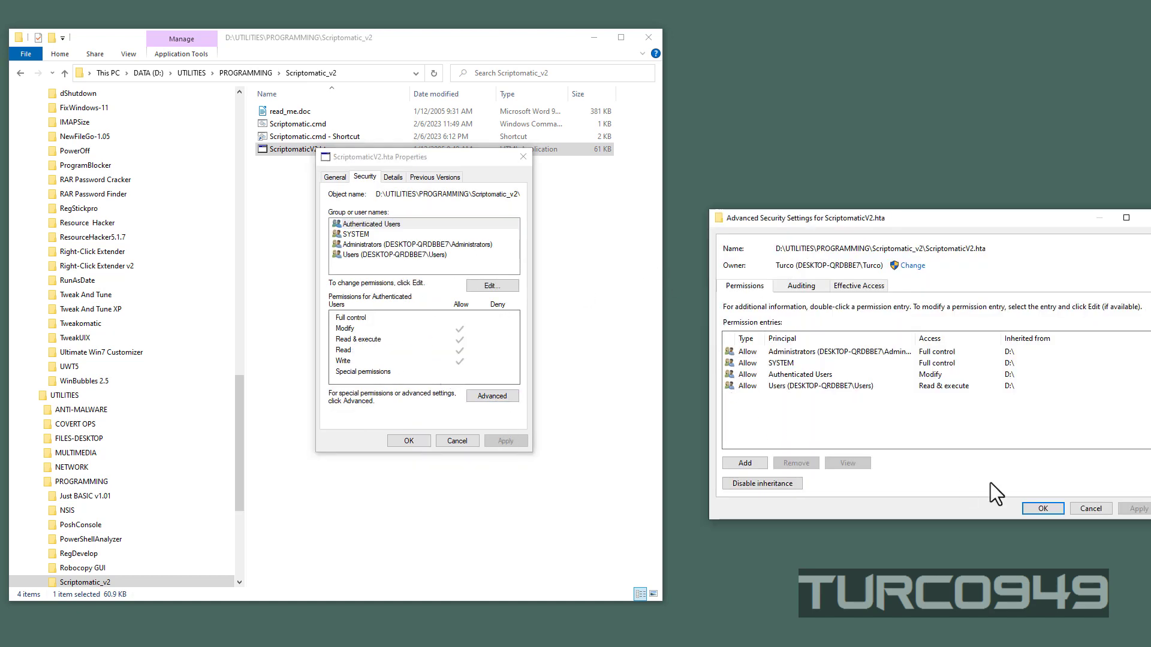
left_click(1094, 510)
left_click(393, 177)
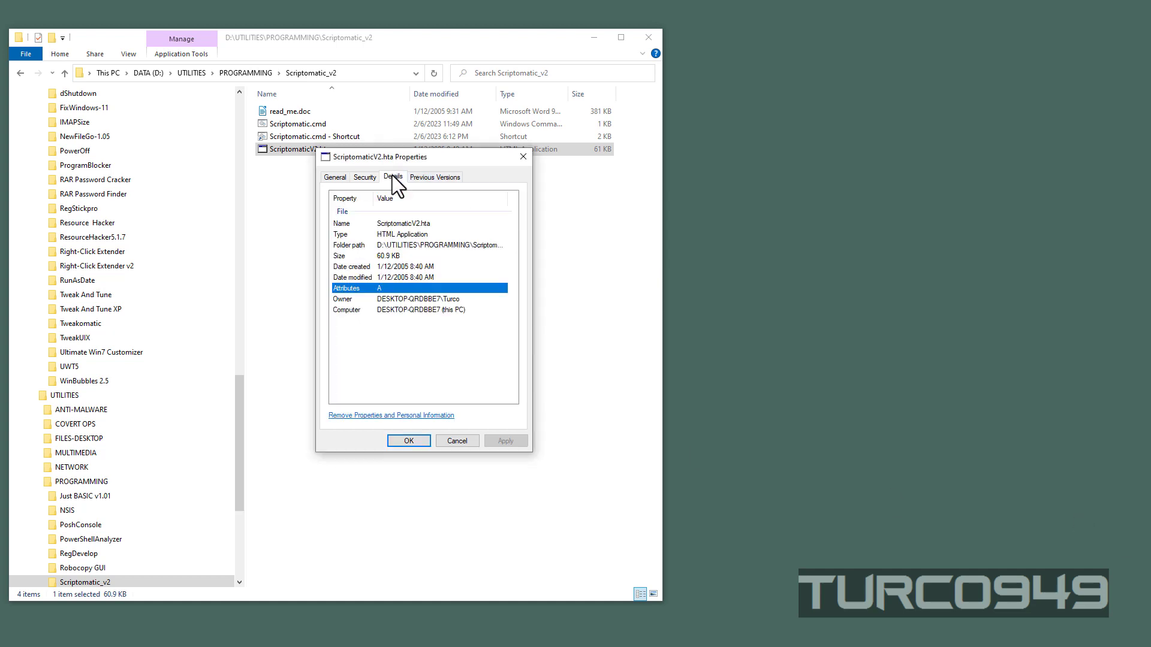
left_click(336, 177)
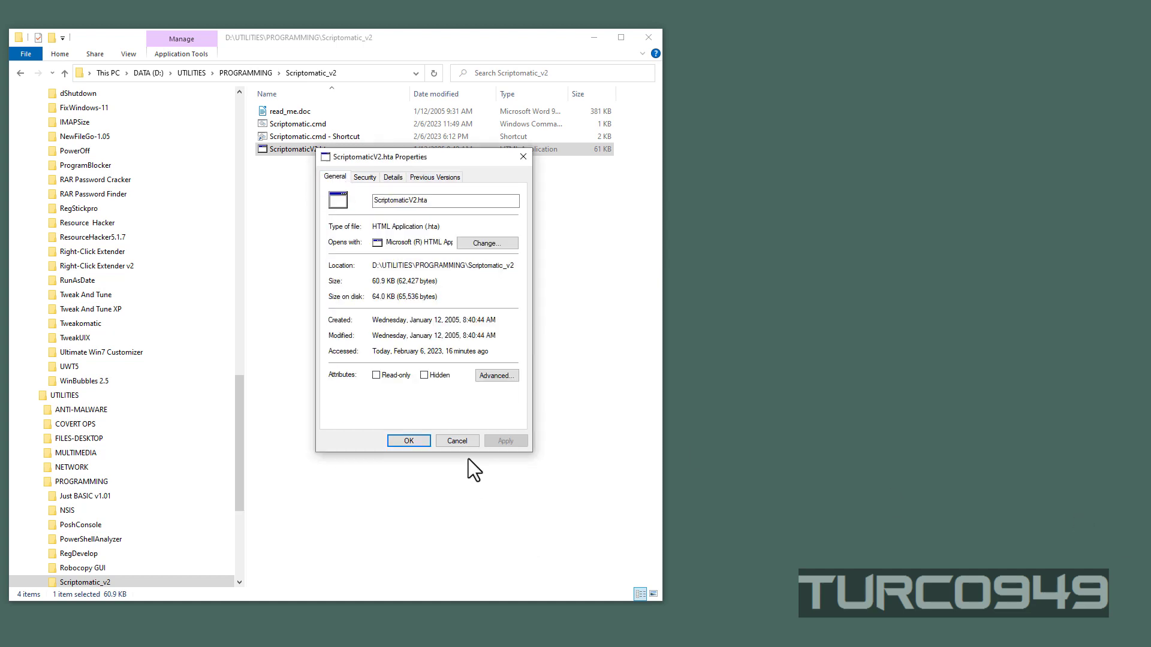
left_click(457, 441)
Step: Create a shortcut to ScriptomaticV2.hta in the same folder
left_click_drag(329, 149, 391, 299)
left_click(423, 342)
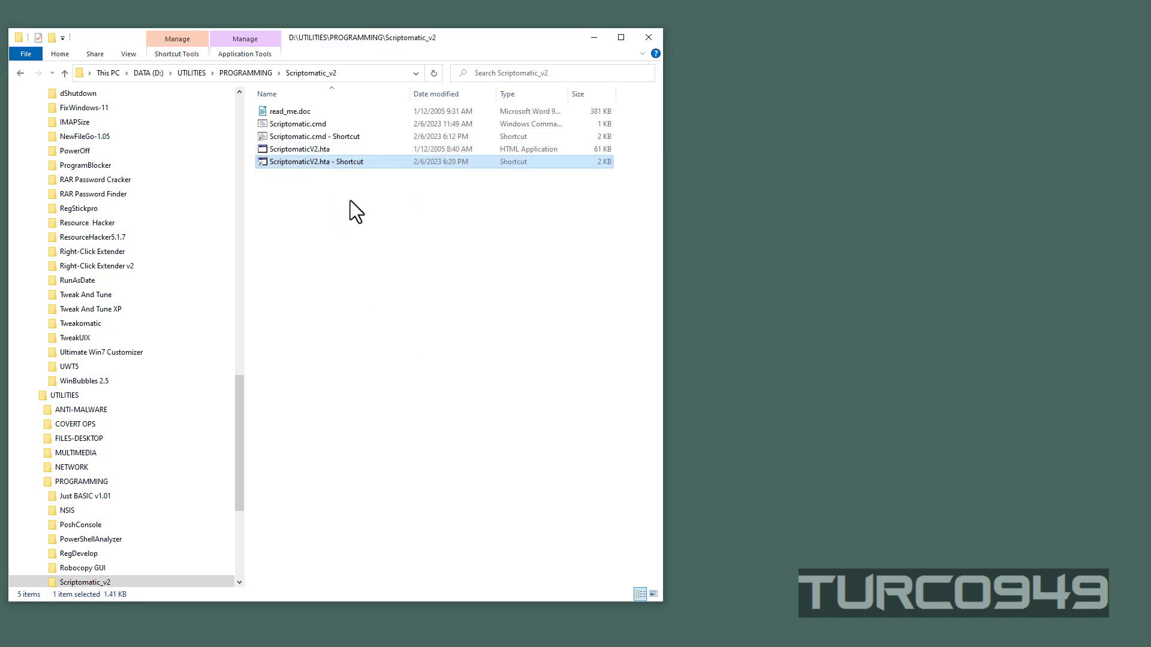
Step: Check the Run as administrator option in the advanced properties of the ScriptomaticV2.hta shortcut, and delete the shortcut
right_click(334, 165)
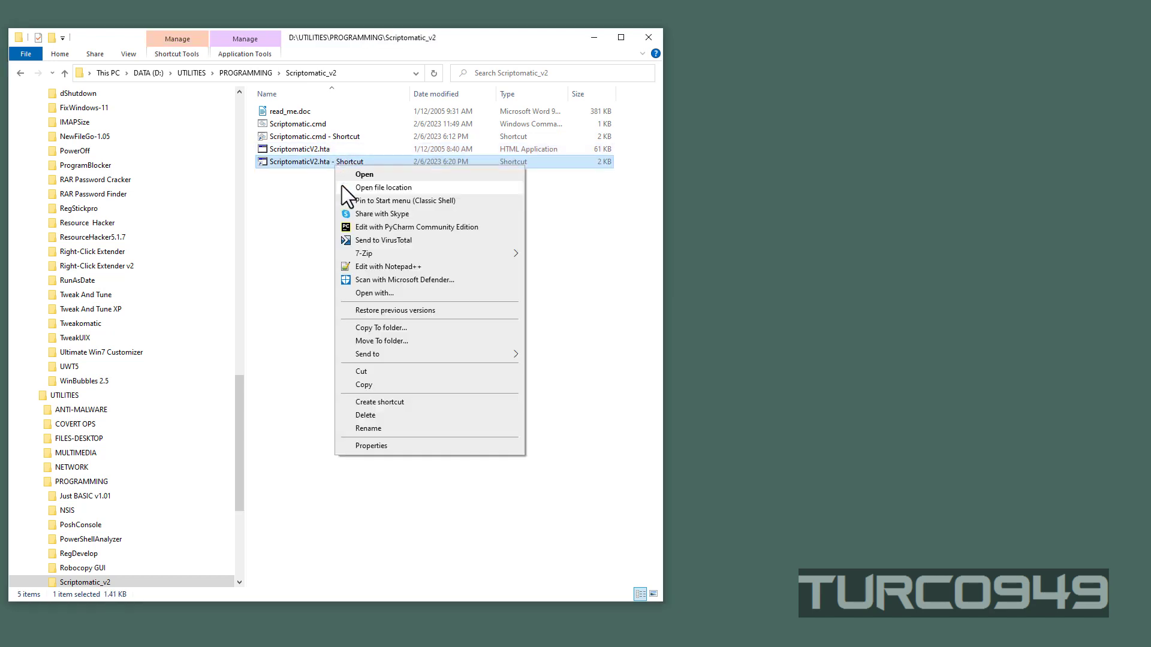
left_click(373, 442)
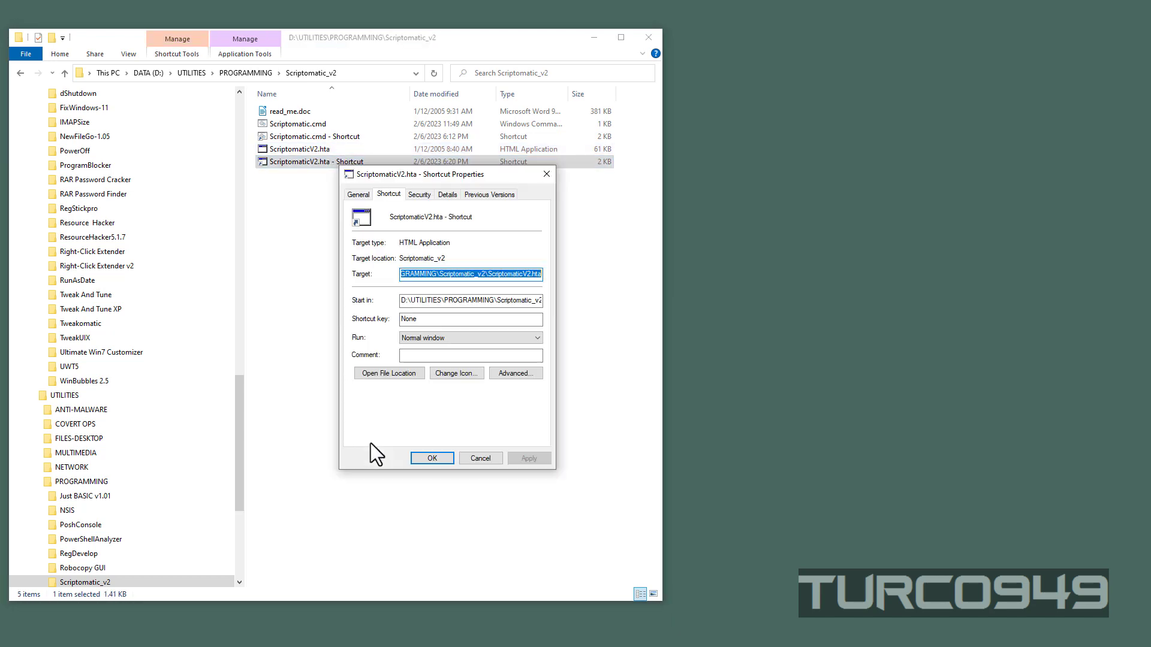
left_click(504, 374)
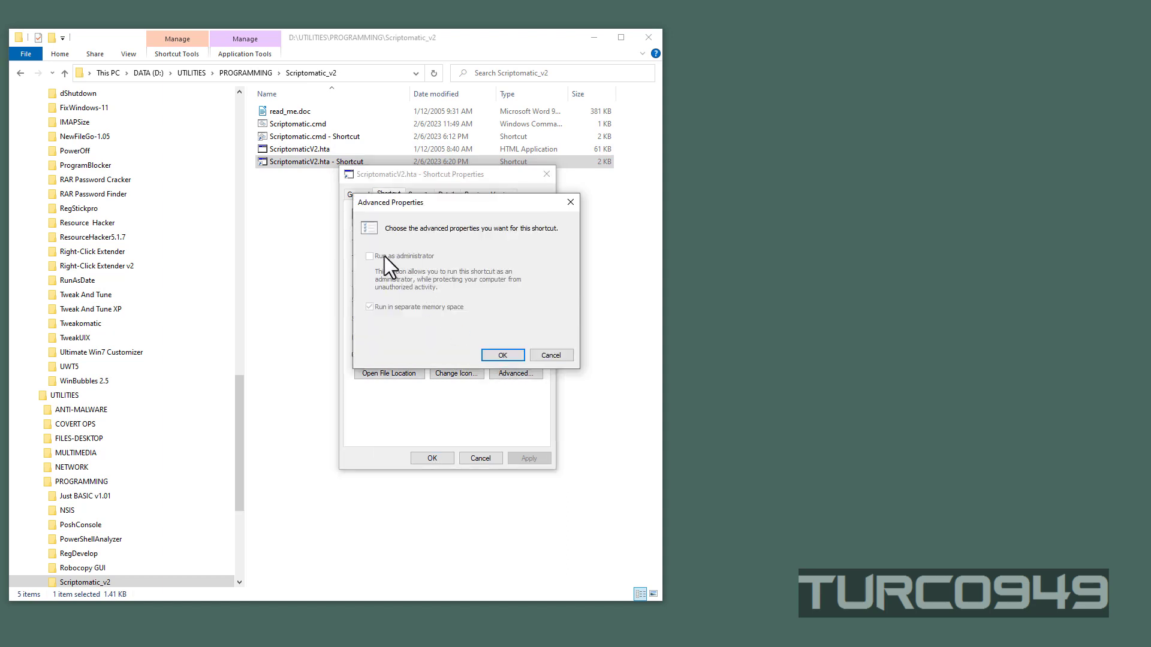
left_click(550, 355)
left_click(469, 457)
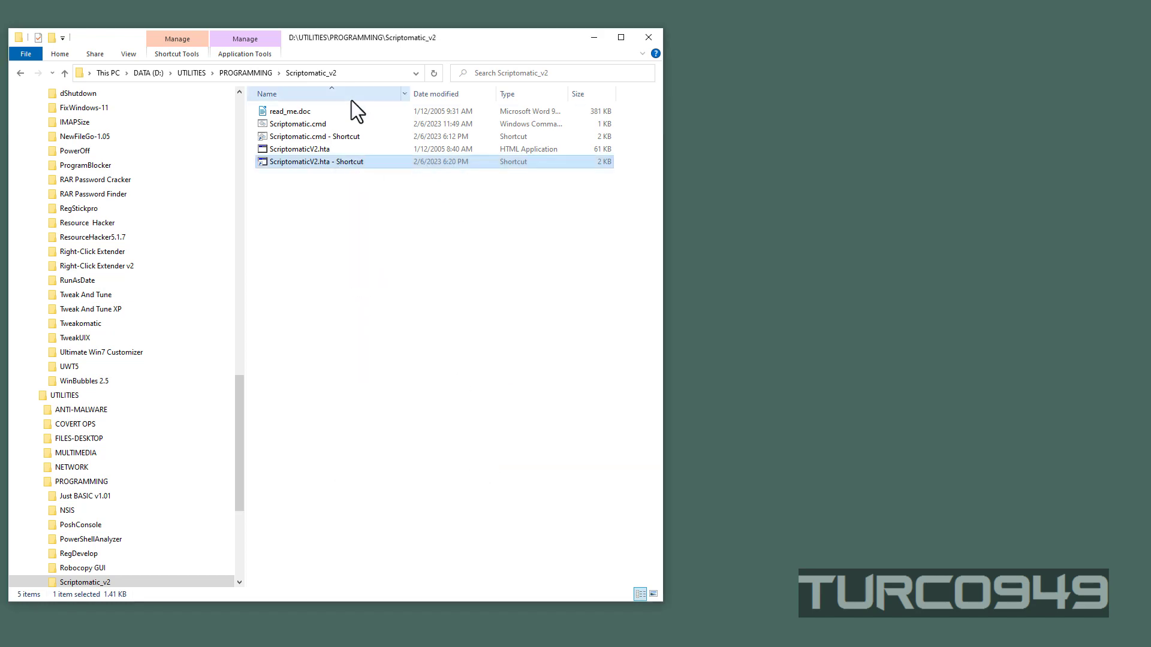
key("Delete")
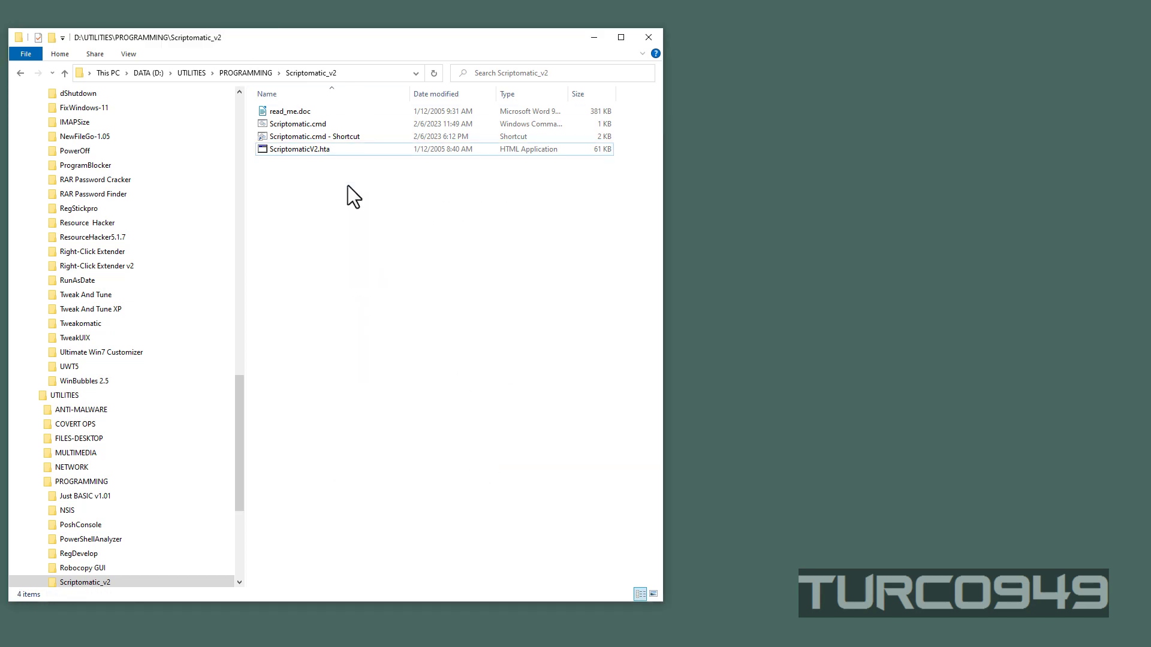
Step: Open Scriptomatic.cmd in Notepad++, examine the ScriptomaticV2.hta path and the exit command, and close the editor
left_click(301, 126)
right_click(301, 127)
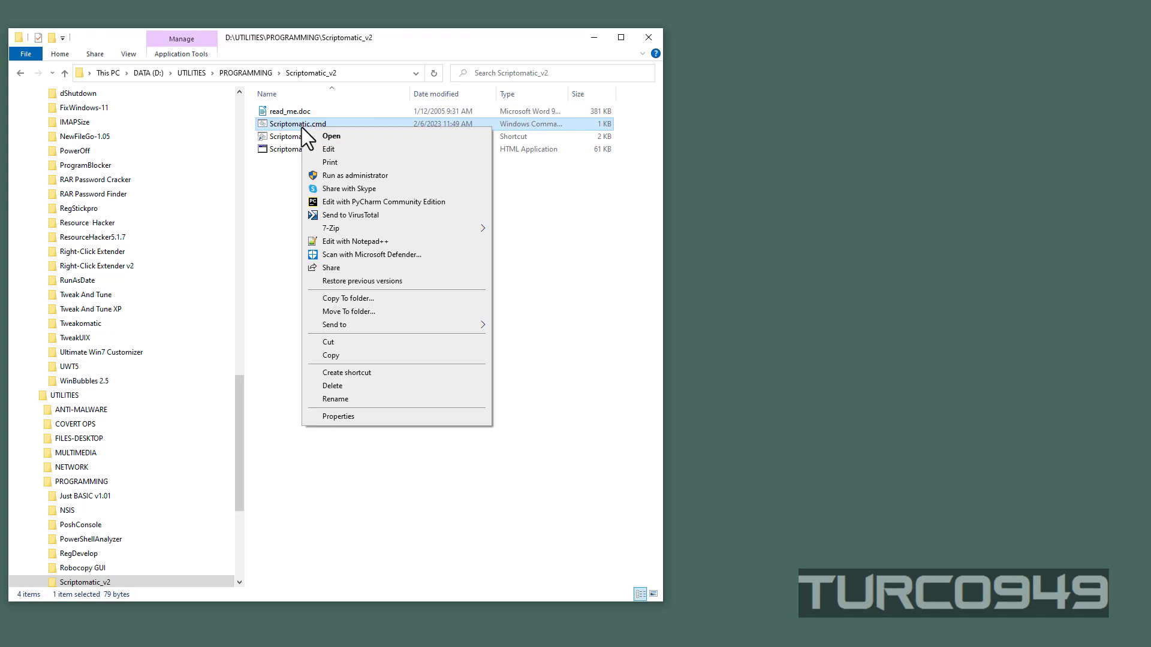
left_click(355, 241)
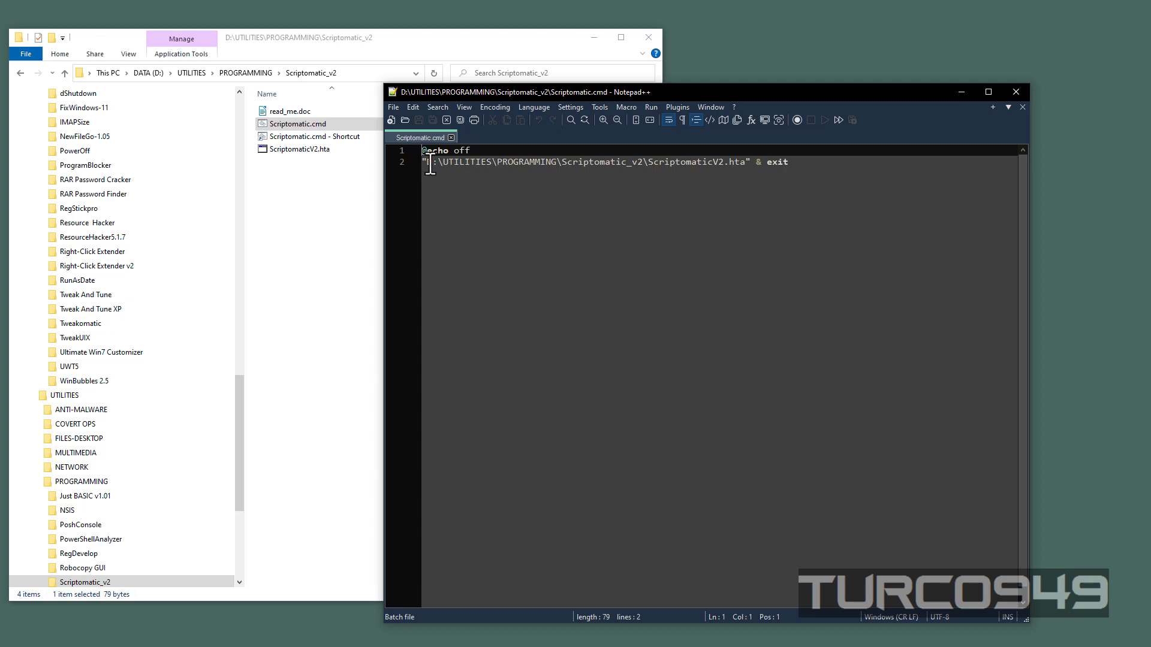
left_click_drag(426, 162, 748, 163)
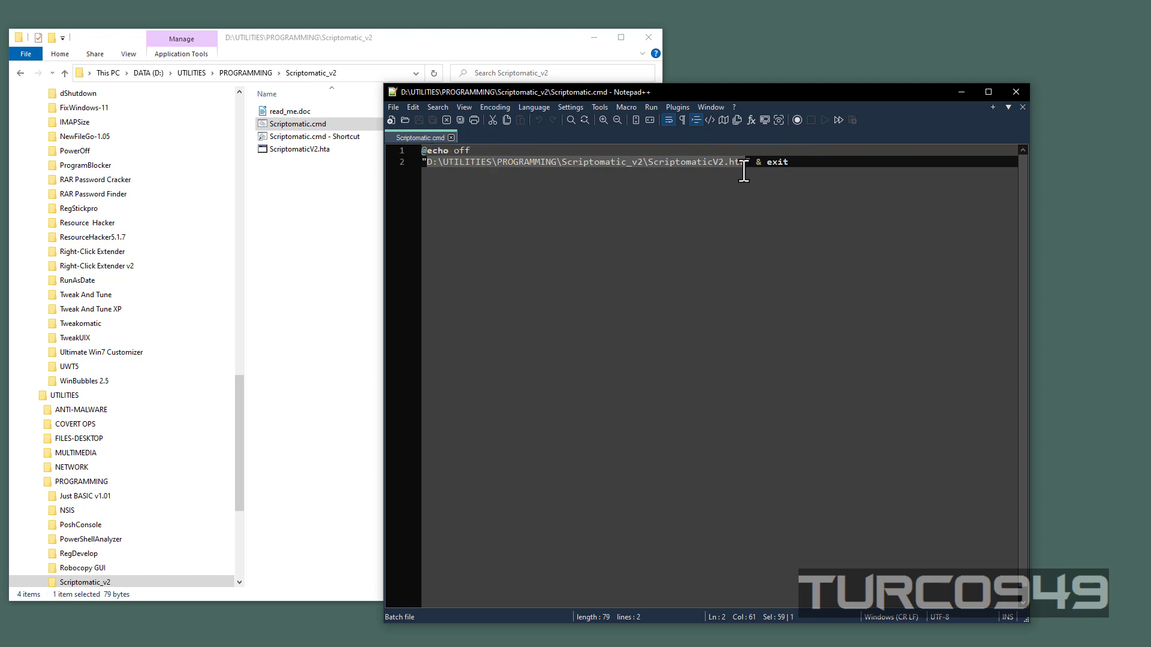
left_click_drag(756, 162, 800, 162)
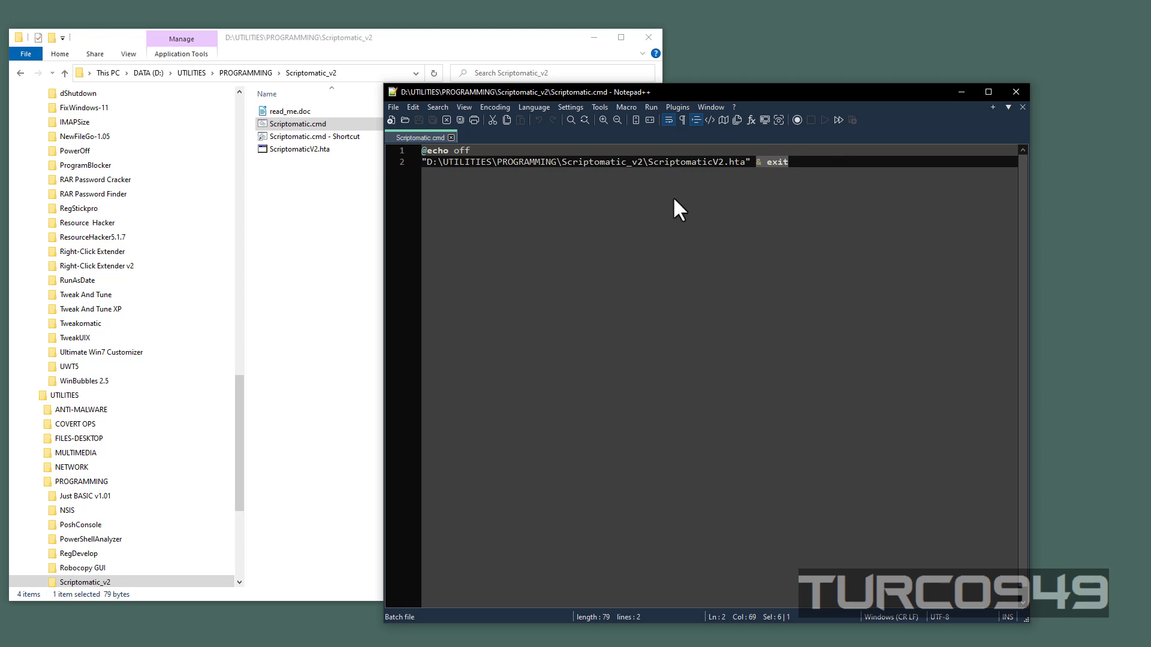
left_click(1014, 90)
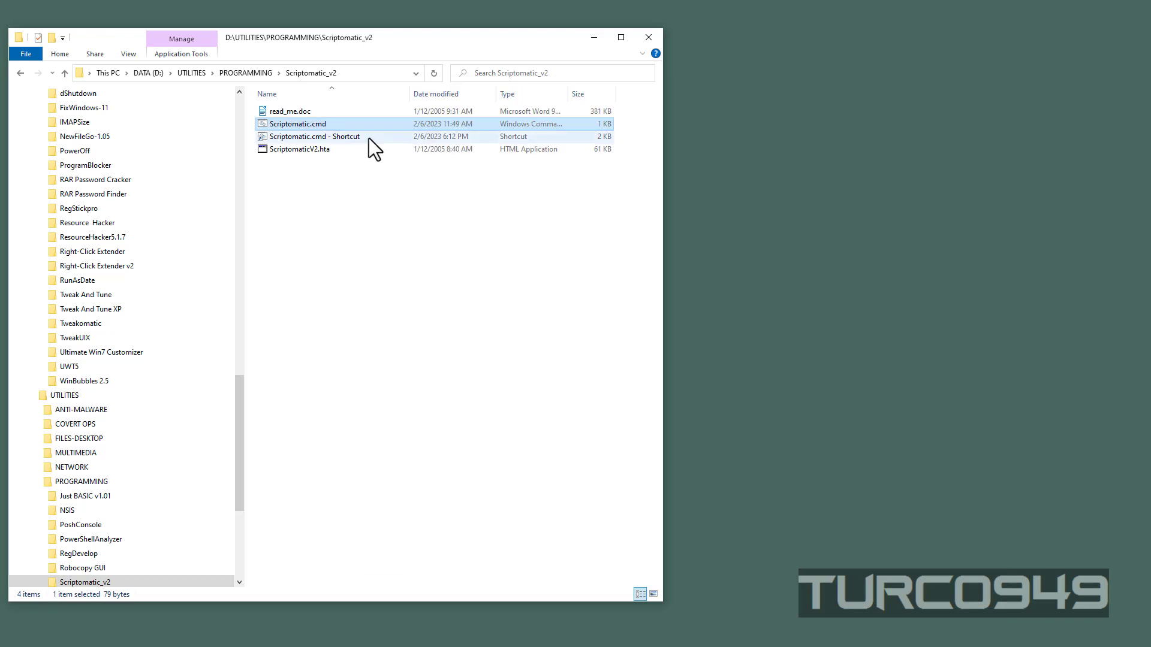
Step: Run Scriptomatic.cmd as administrator and move the Scriptomatic window clear of the command window
right_click(299, 124)
left_click(319, 172)
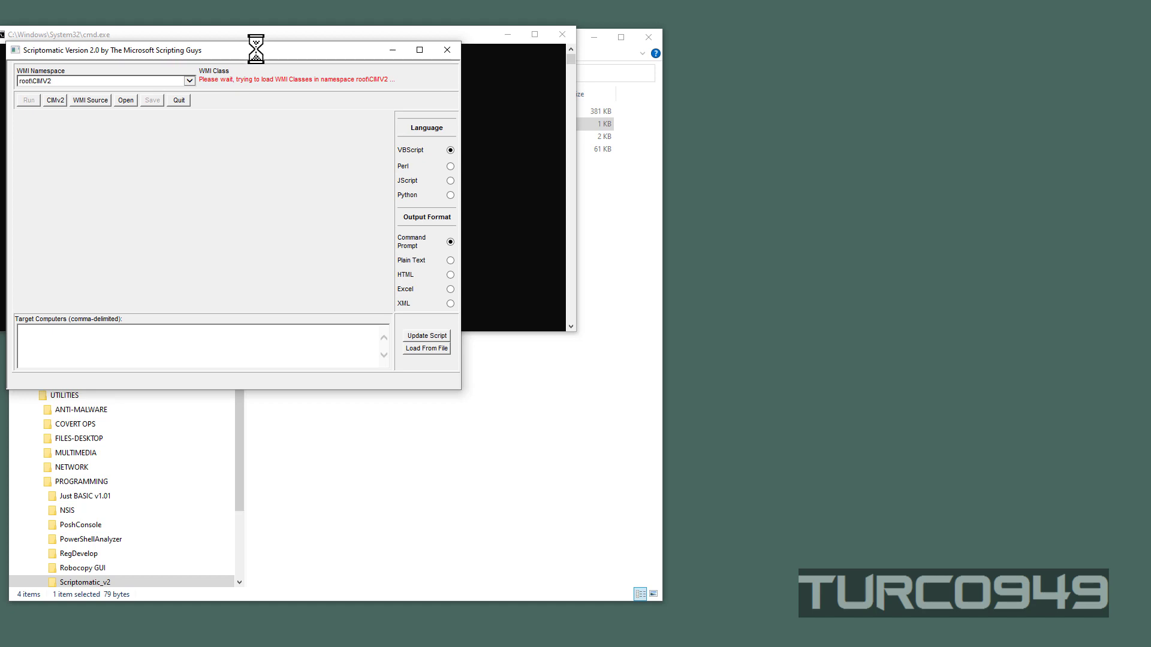
left_click_drag(256, 50, 533, 134)
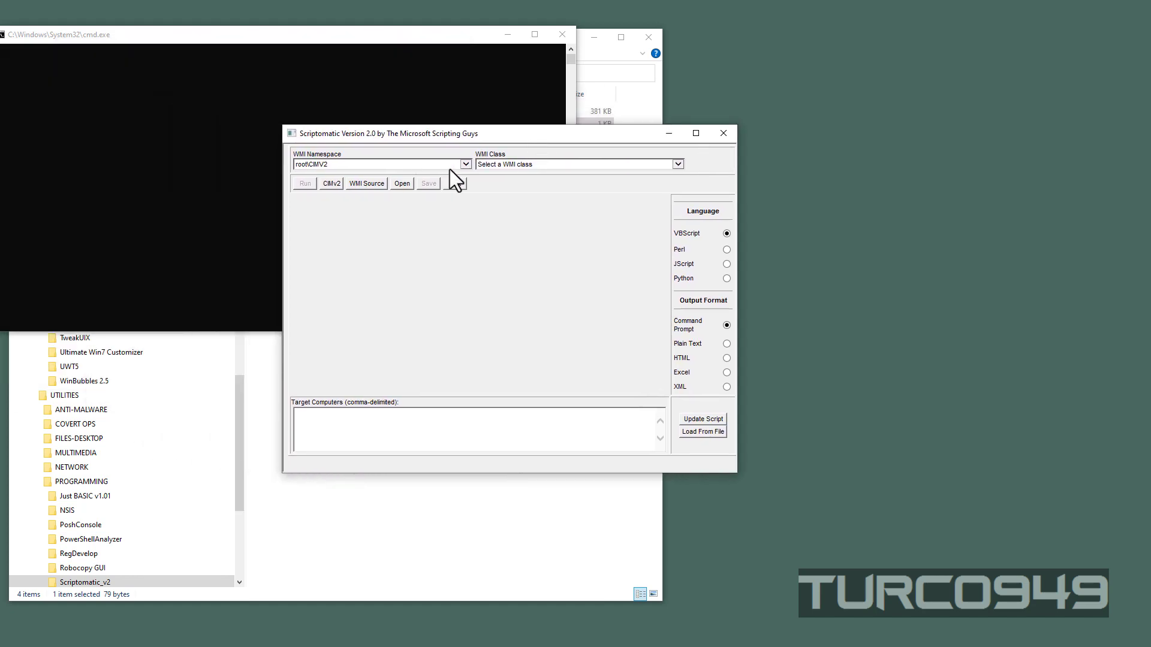
Step: Browse the WMI namespaces, generate the VBScript for the Win32_Battery class in root\CIMV2, and close Scriptomatic
left_click(464, 164)
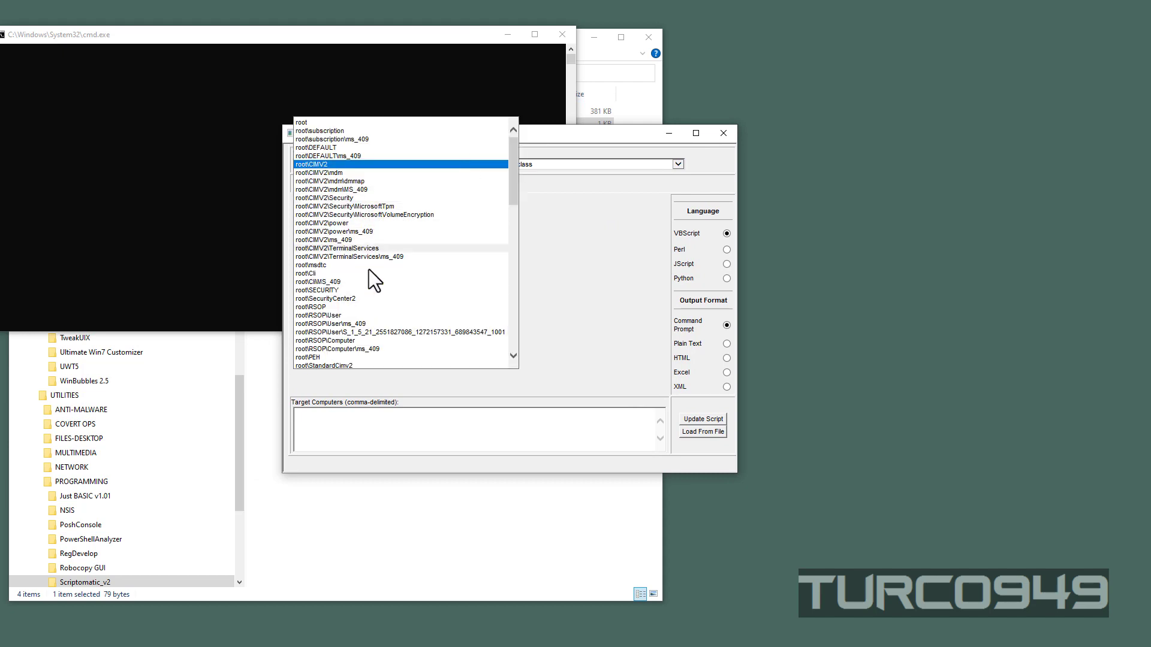
left_click(624, 305)
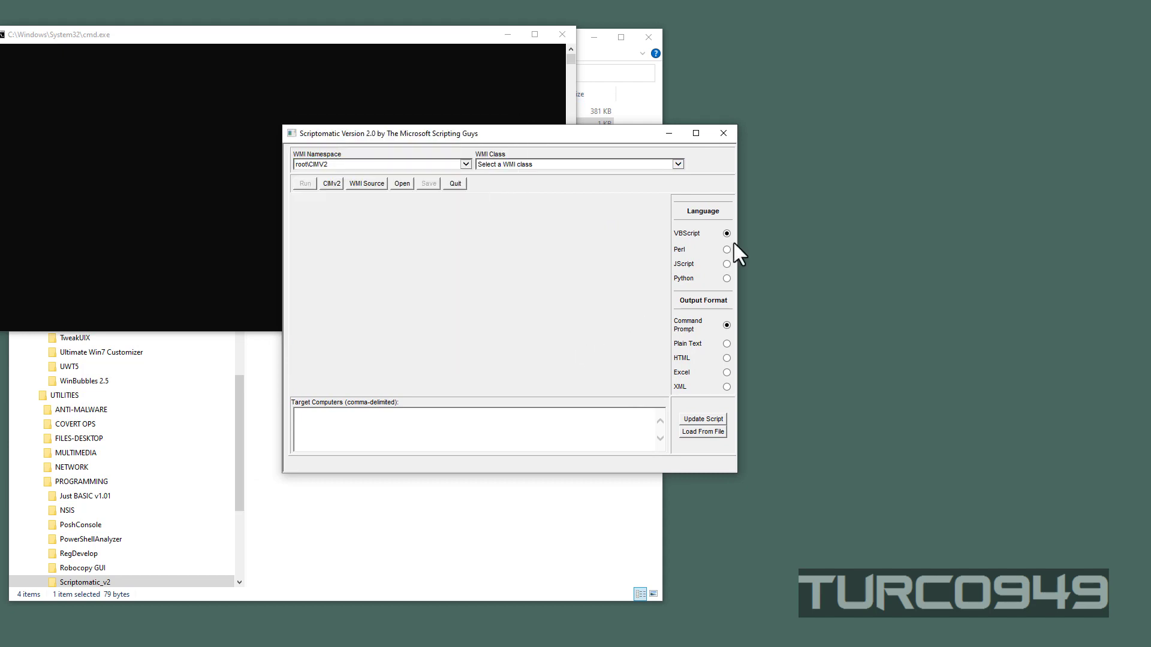
left_click(682, 168)
left_click(509, 349)
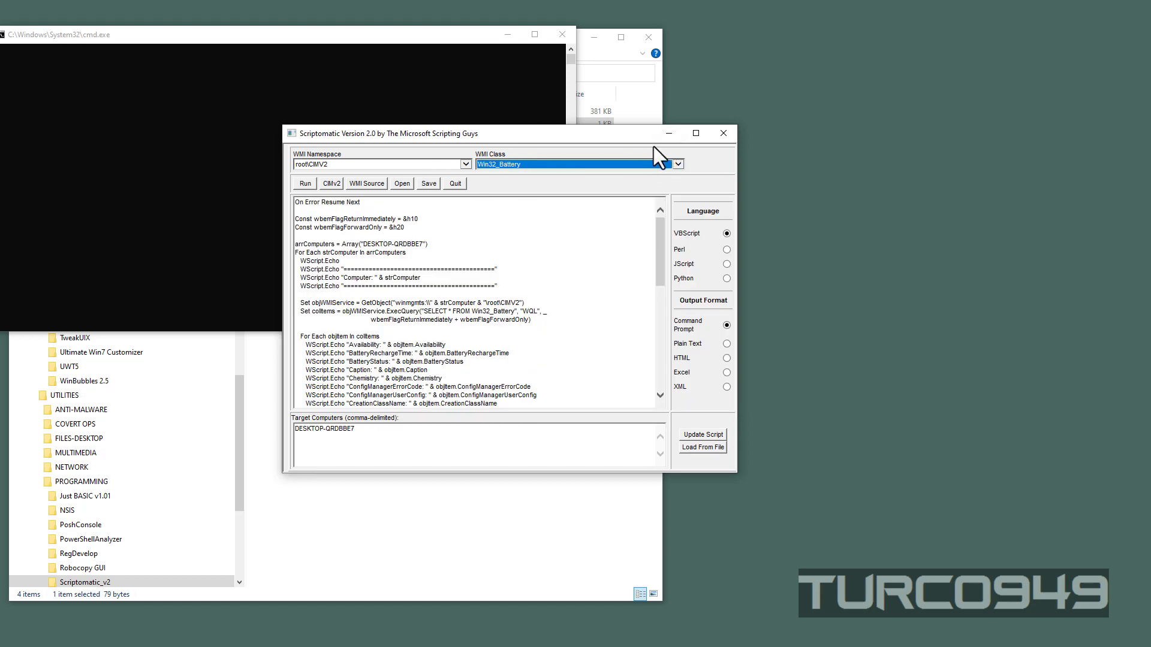
left_click_drag(617, 140, 677, 158)
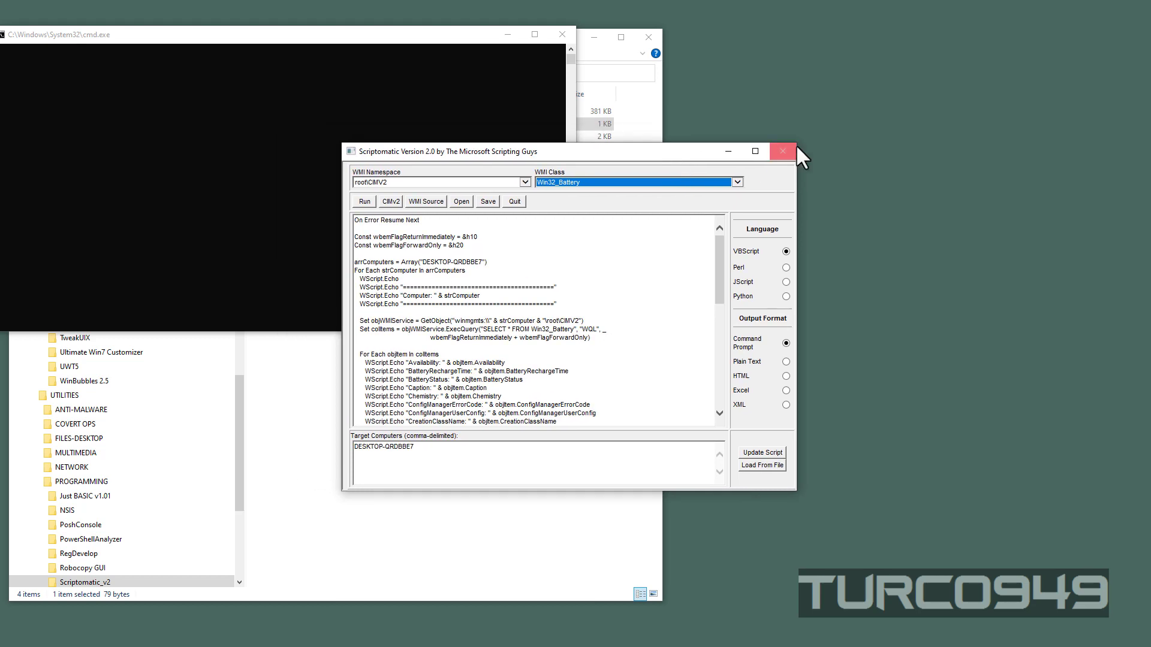
left_click(782, 151)
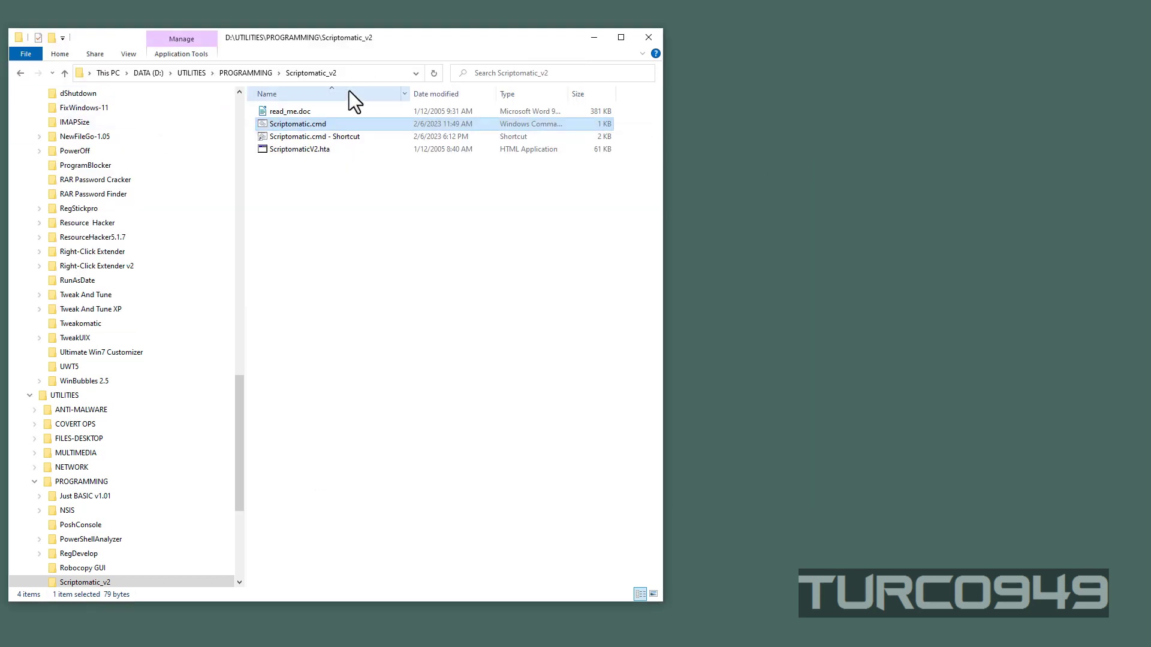
Step: Check the Run as administrator option in the advanced properties of the Scriptomatic.cmd shortcut, and accept the dialogs
left_click(295, 136)
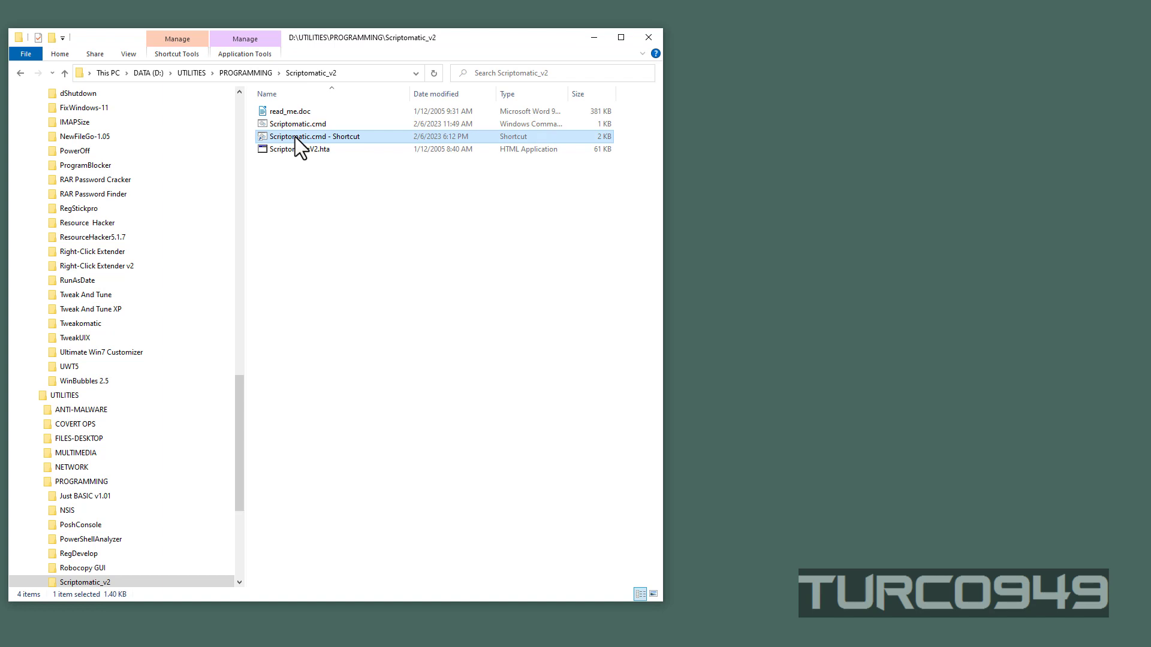
right_click(295, 137)
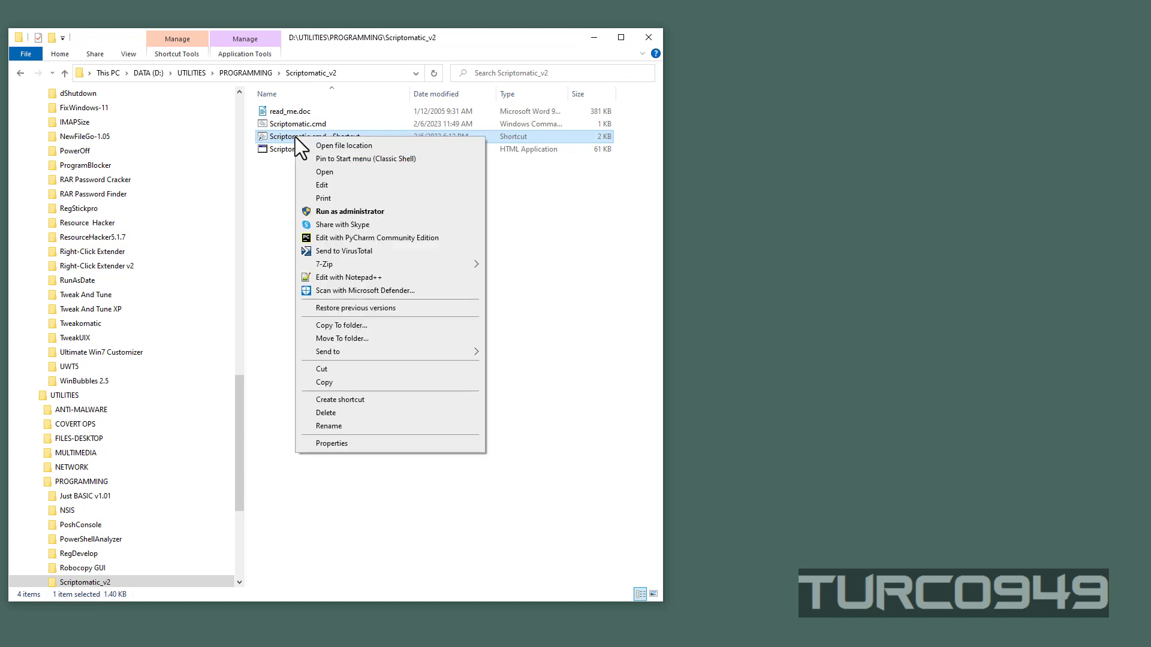
left_click(331, 444)
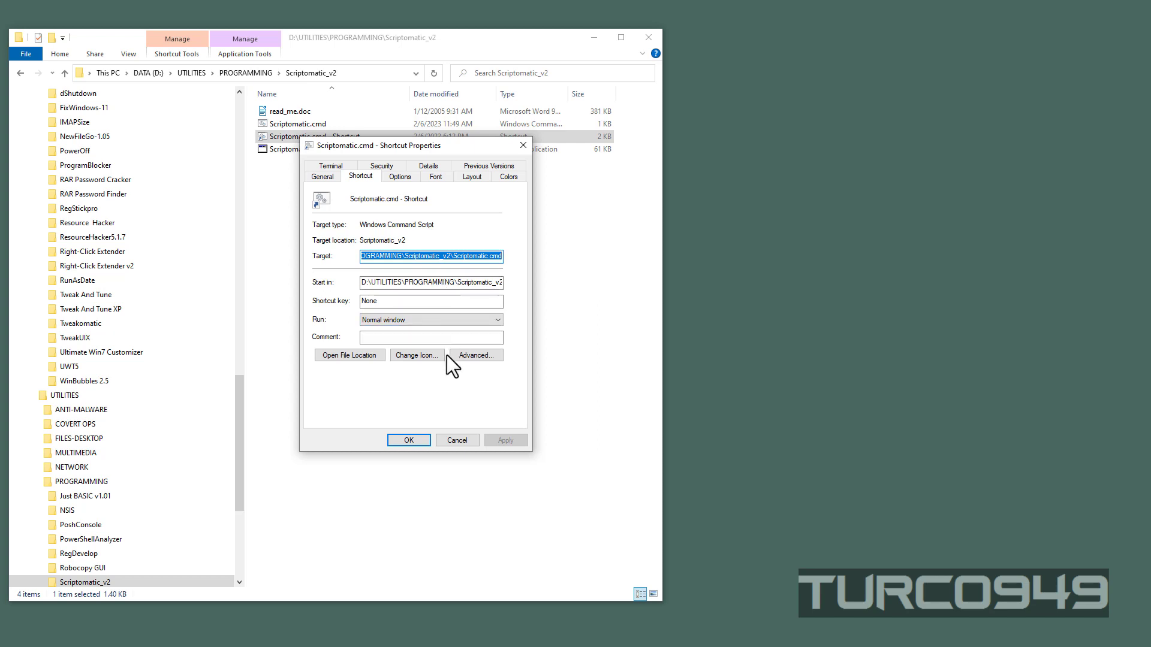
left_click(473, 356)
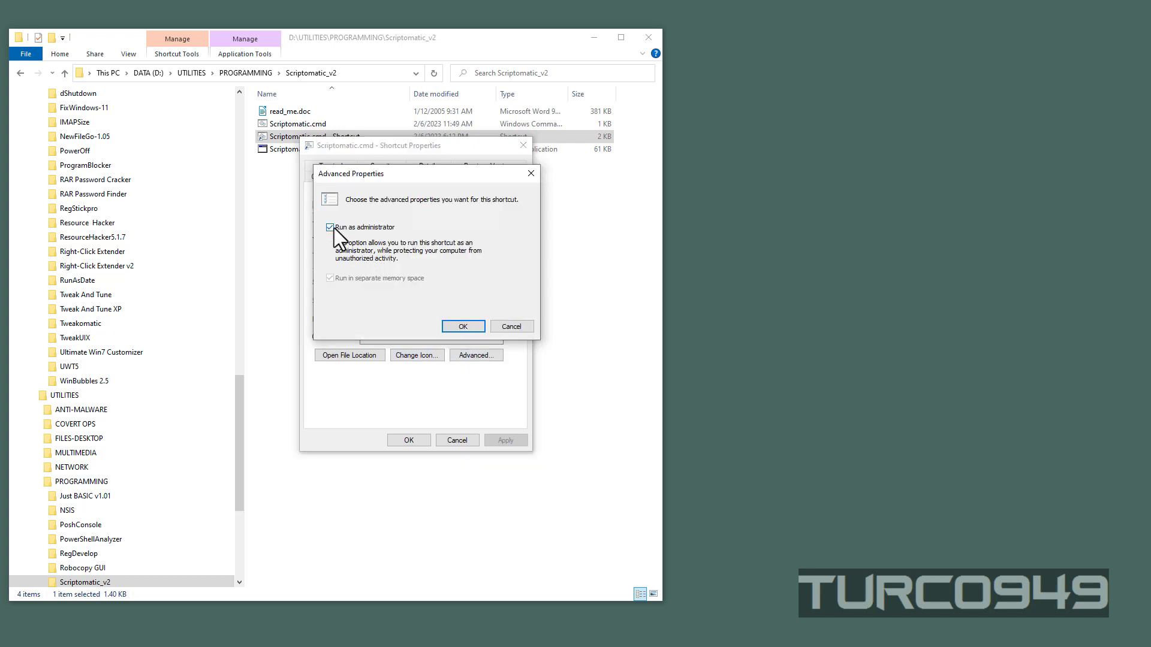
left_click(462, 326)
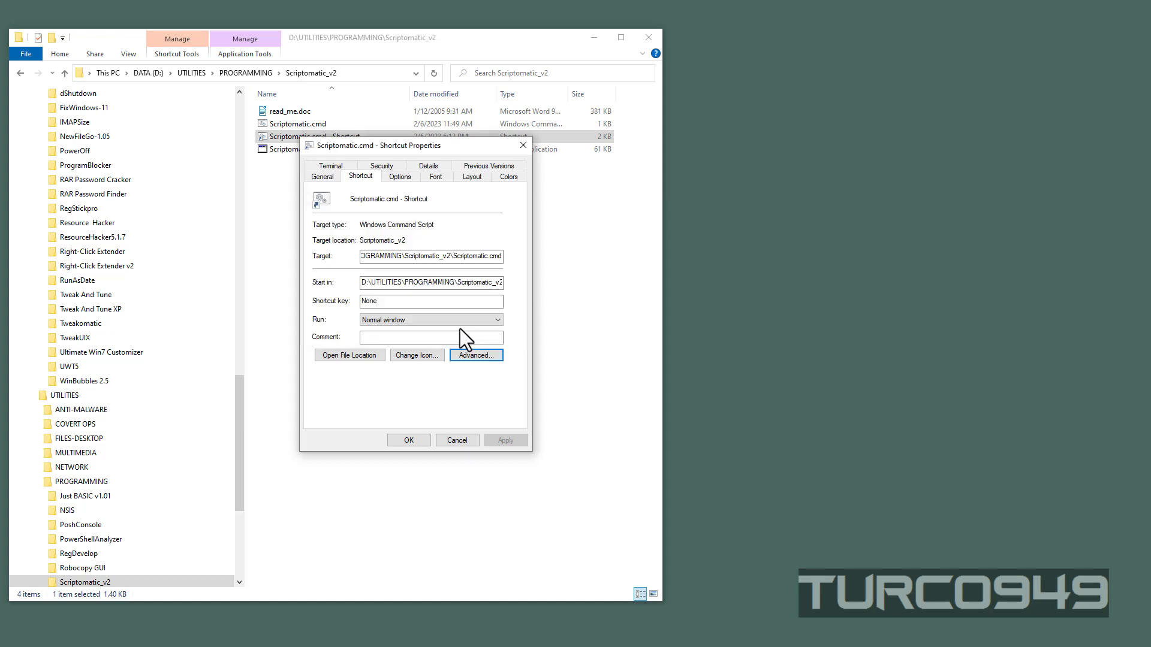
left_click(408, 441)
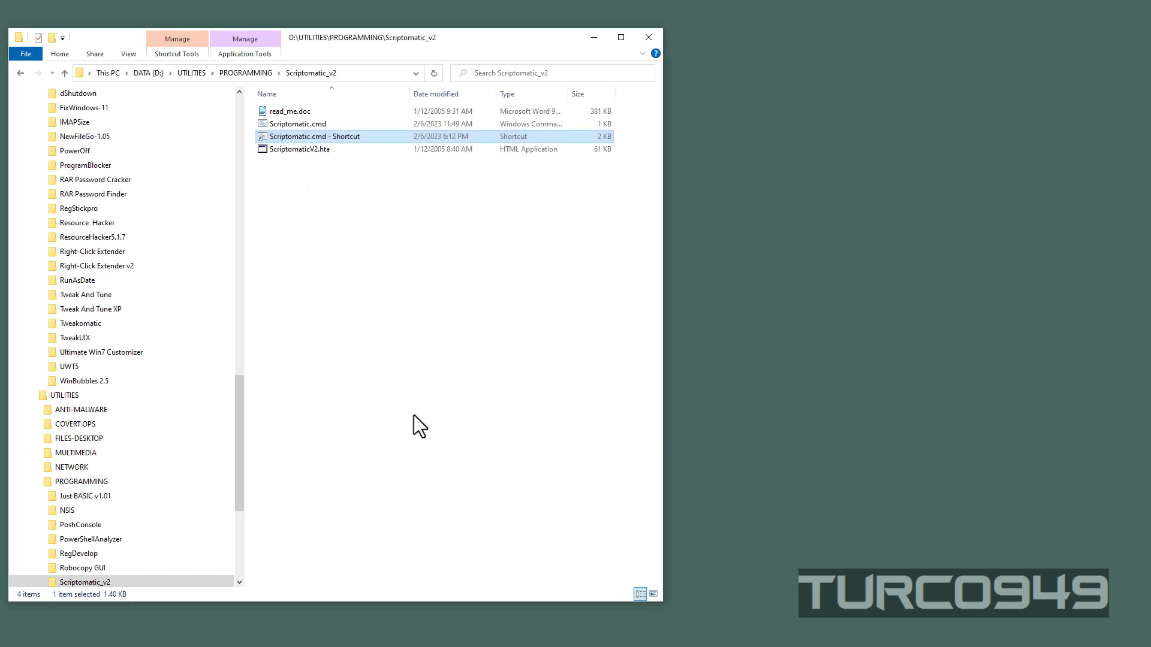
Step: Launch Scriptomatic through the Scriptomatic.cmd shortcut, move its window clear of the command window, and close it
double_click(347, 138)
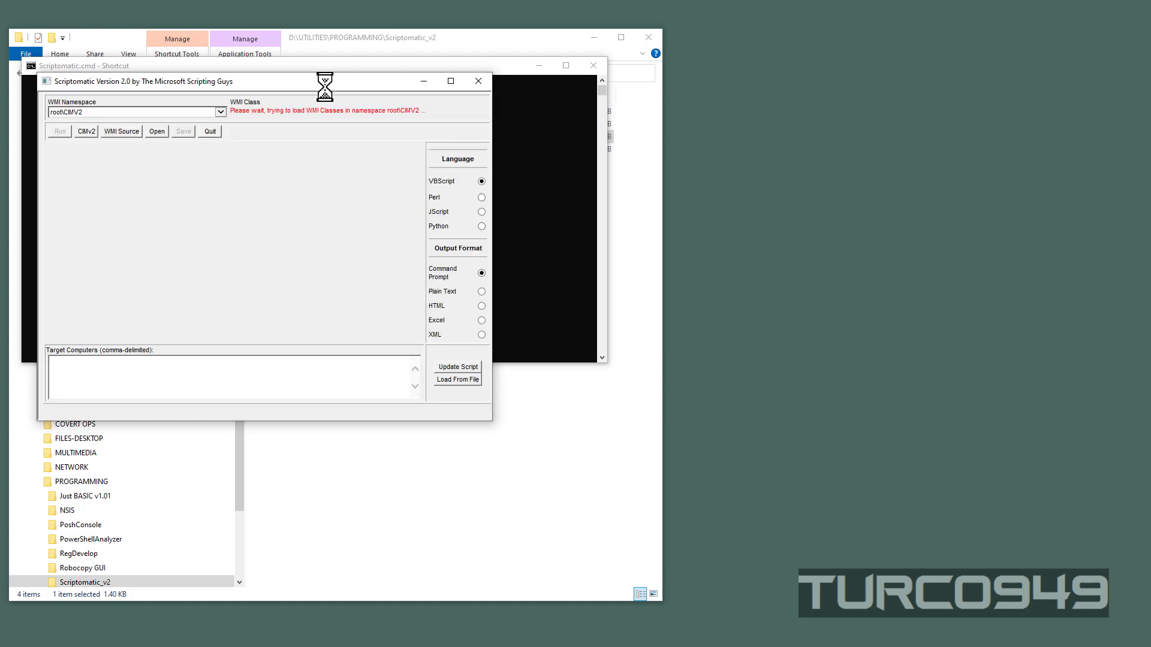
left_click_drag(324, 87, 512, 124)
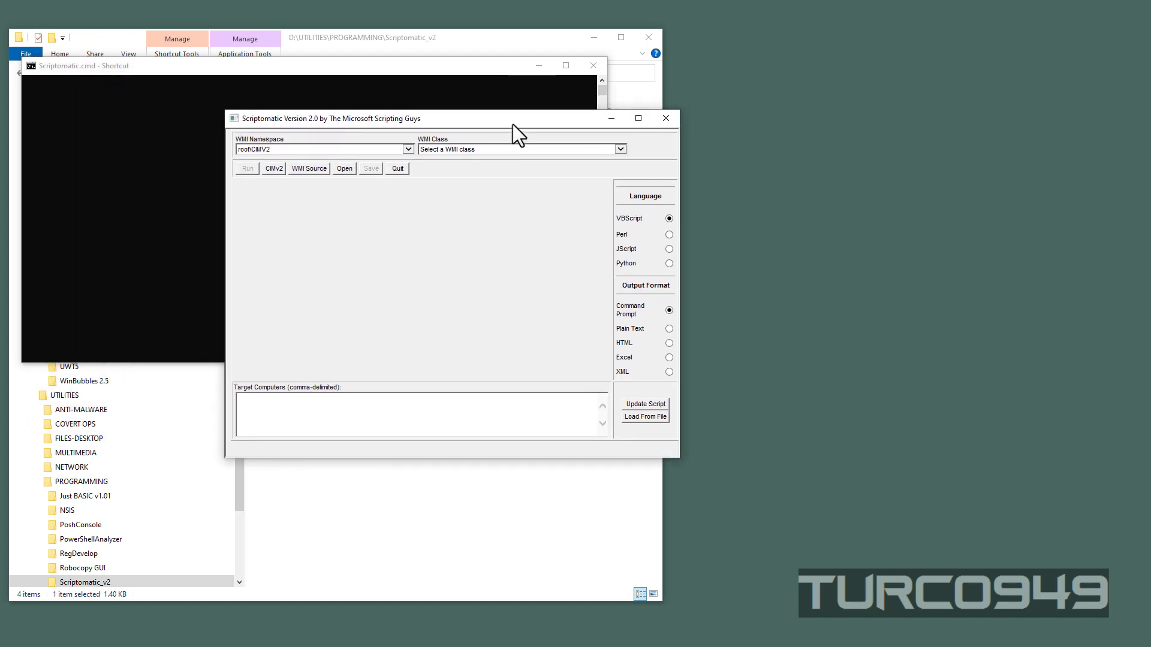
left_click(668, 119)
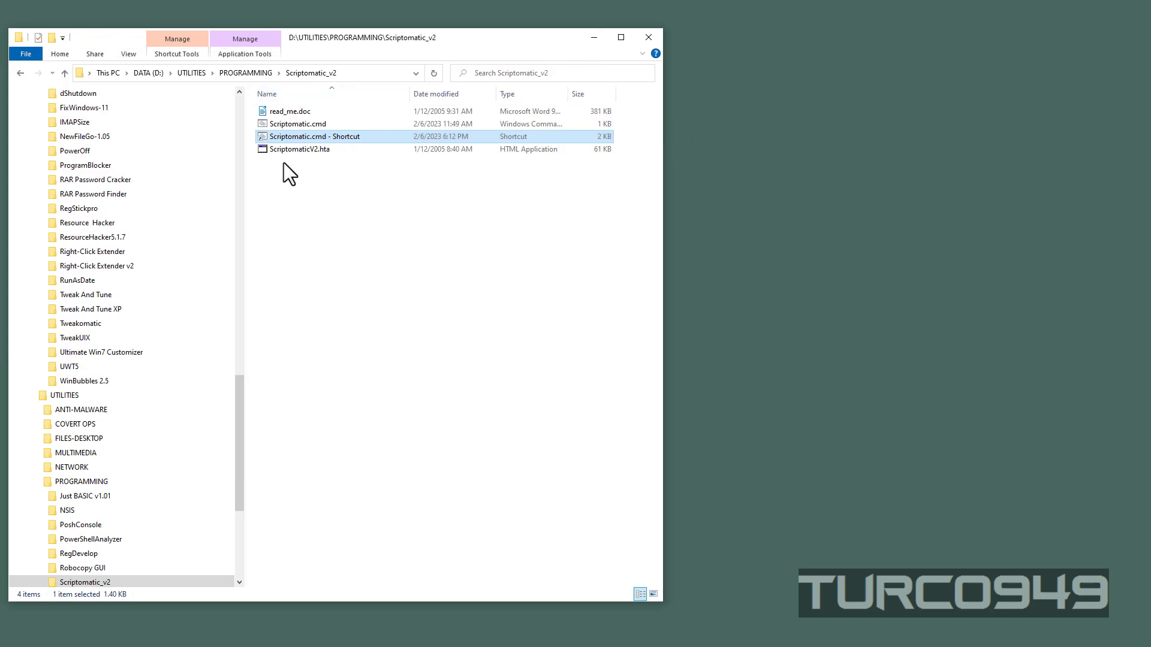
Step: Open Scriptomatic.cmd in Notepad, compare its ScriptomaticV2.hta path with the full path of the Scriptomatic_v2 folder, and close the editor
left_click(304, 127)
right_click(304, 127)
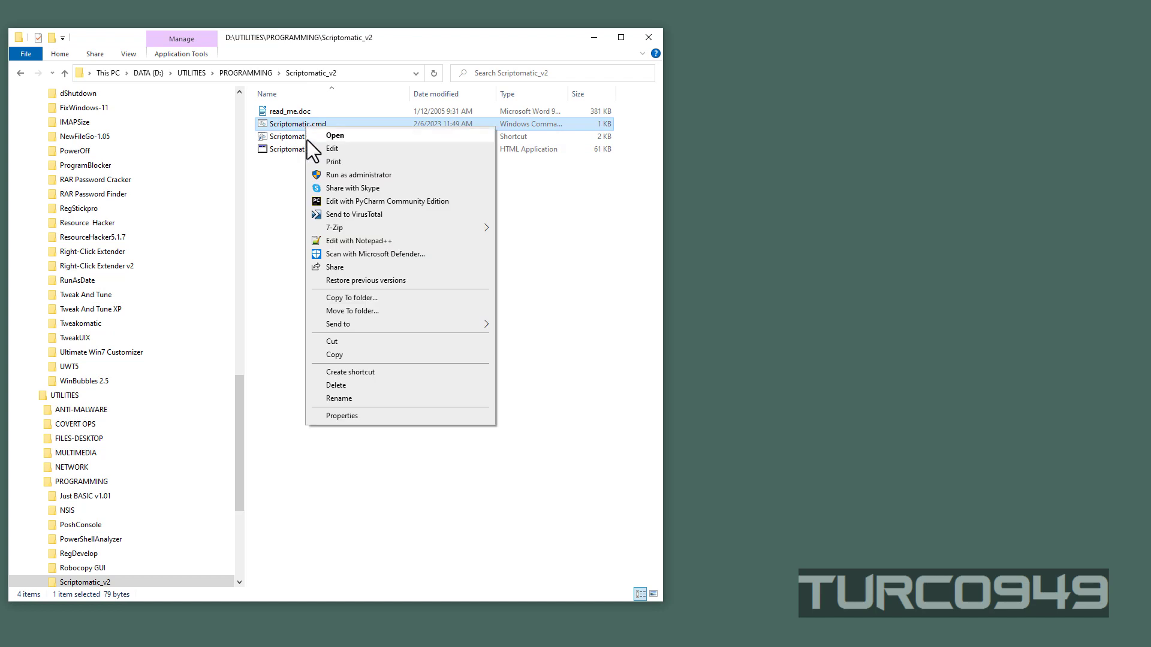
left_click(342, 153)
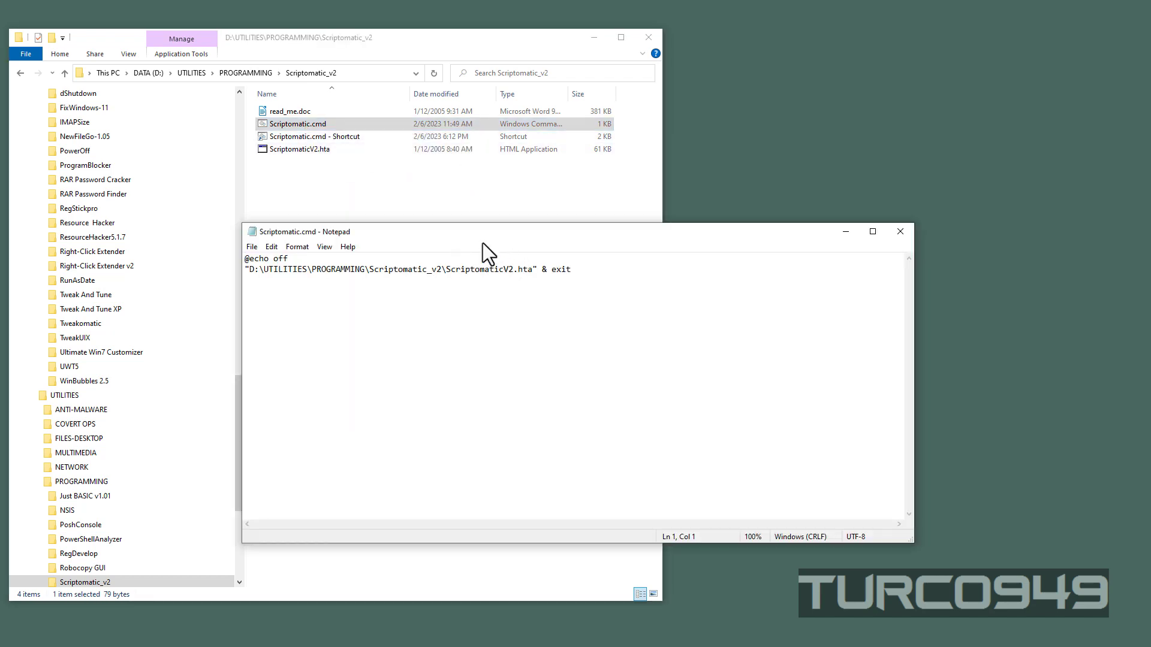
left_click_drag(499, 234, 515, 270)
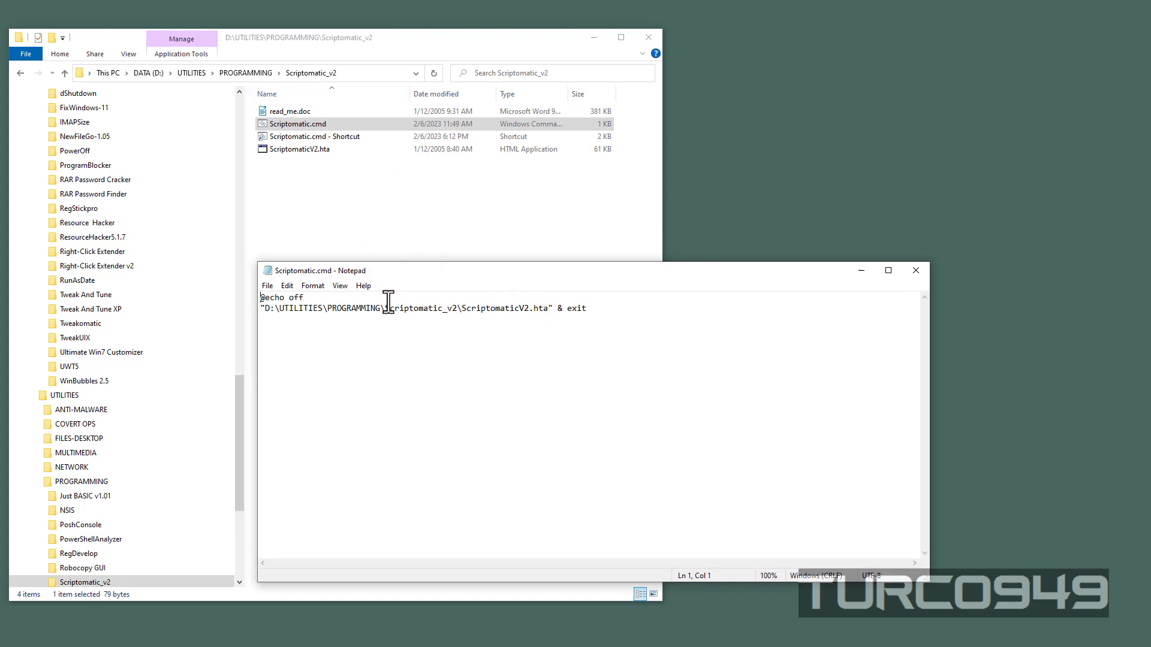
left_click(369, 74)
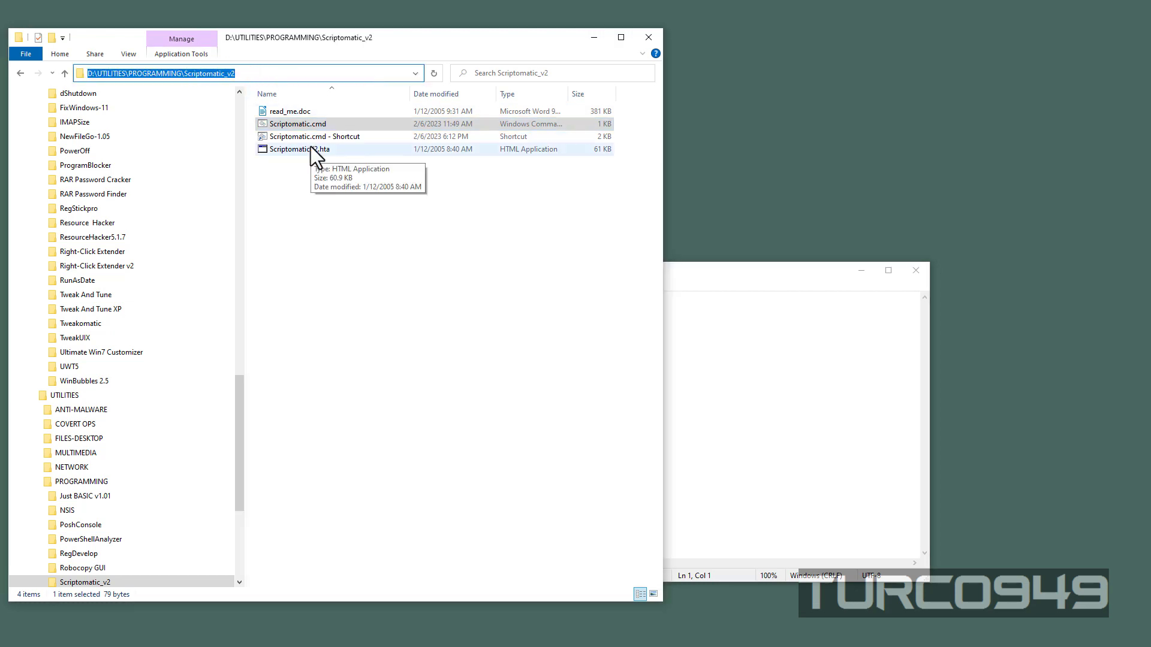
left_click(821, 381)
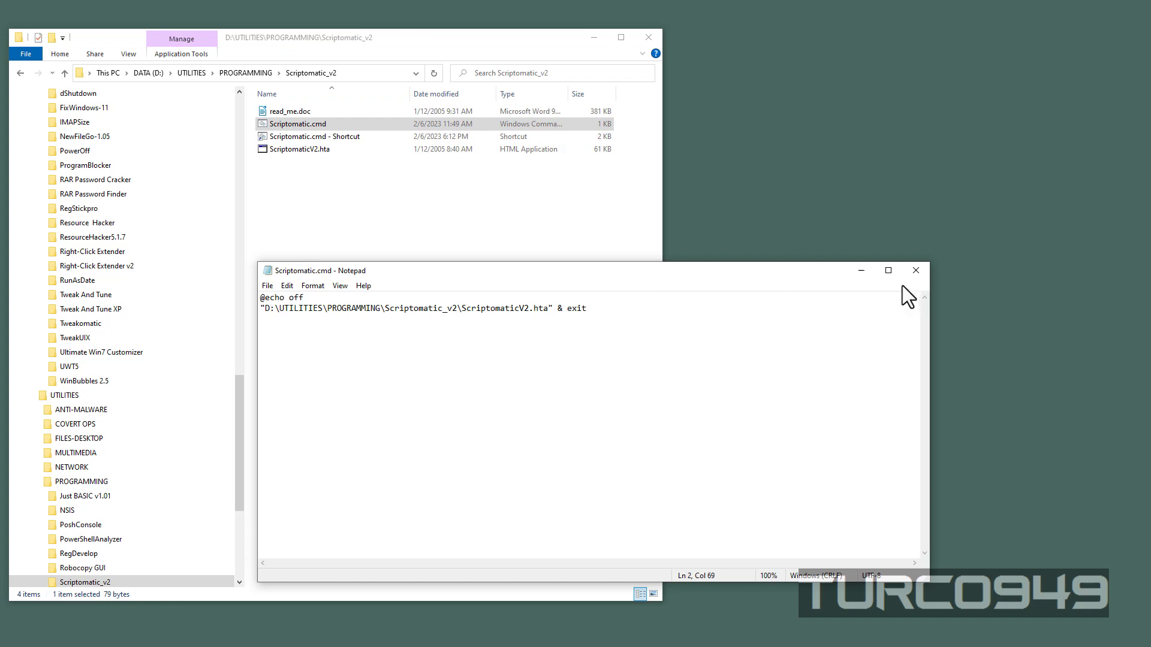
left_click(915, 271)
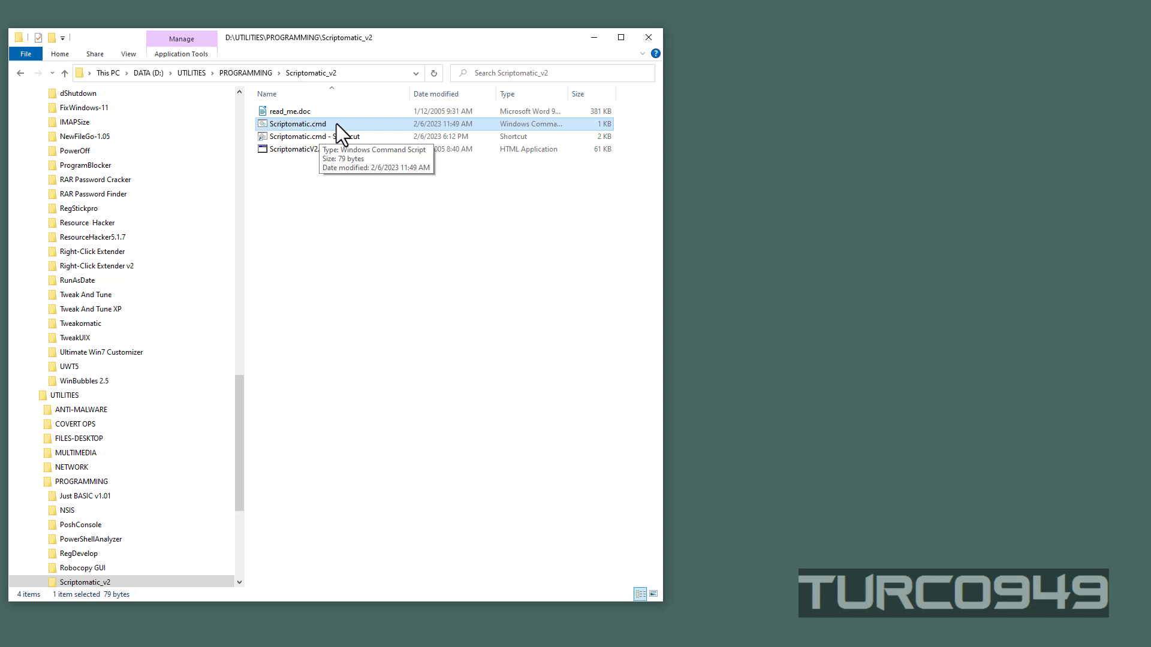
left_click(695, 157)
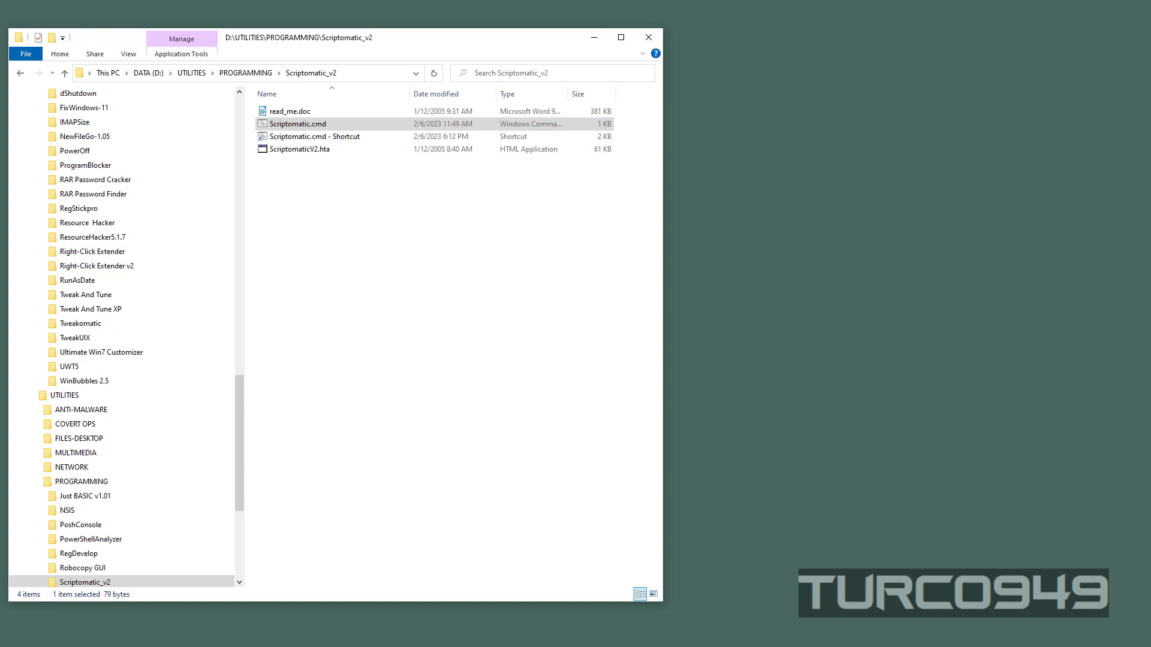